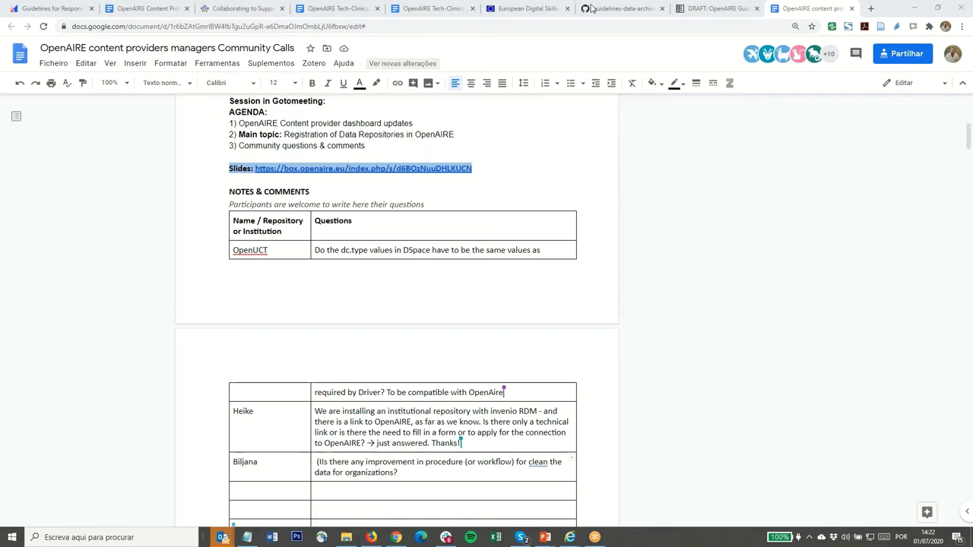
# Switch to Firefox and open the Organizations Database login page at dev-openaire.d4science.org/orgs/login
pyautogui.click(226, 12)
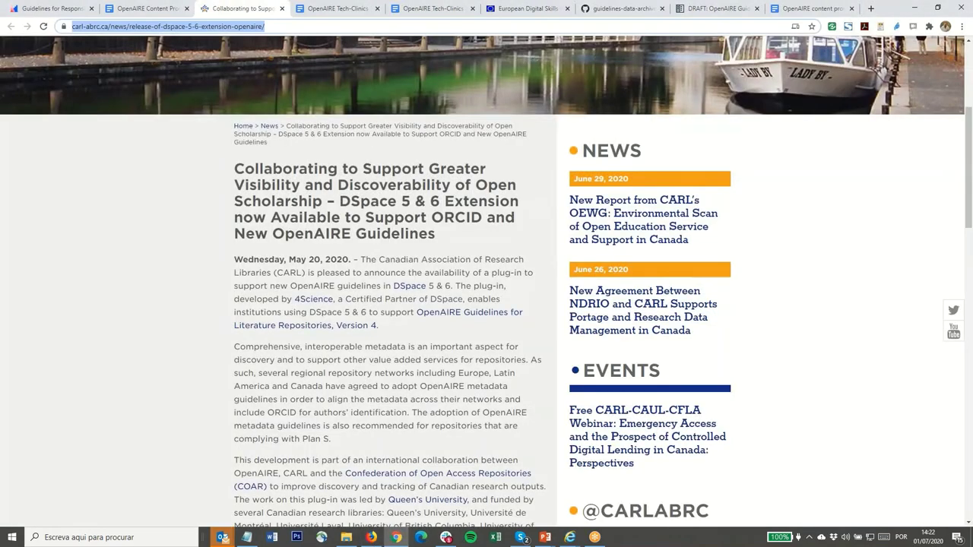
pyautogui.write('org')
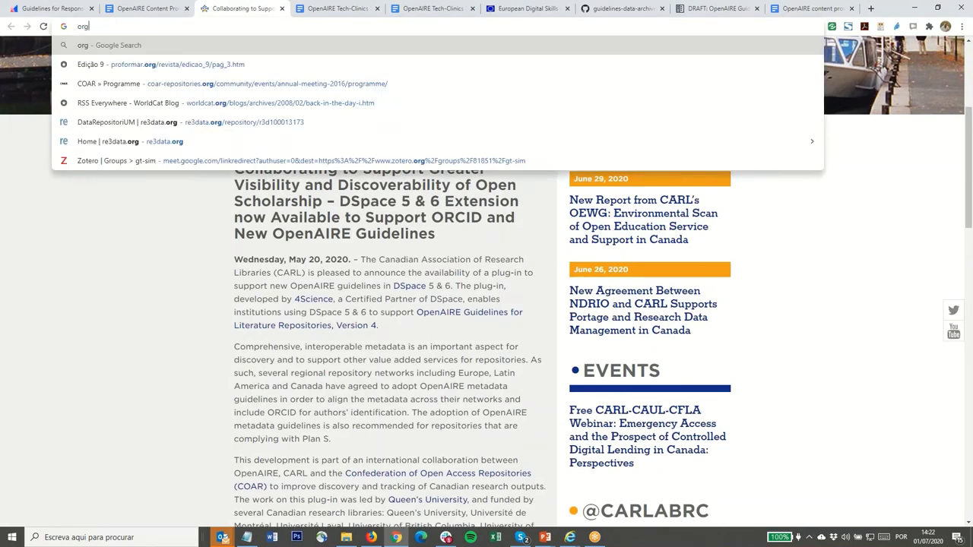
pyautogui.hotkey('alt', 'Tab')
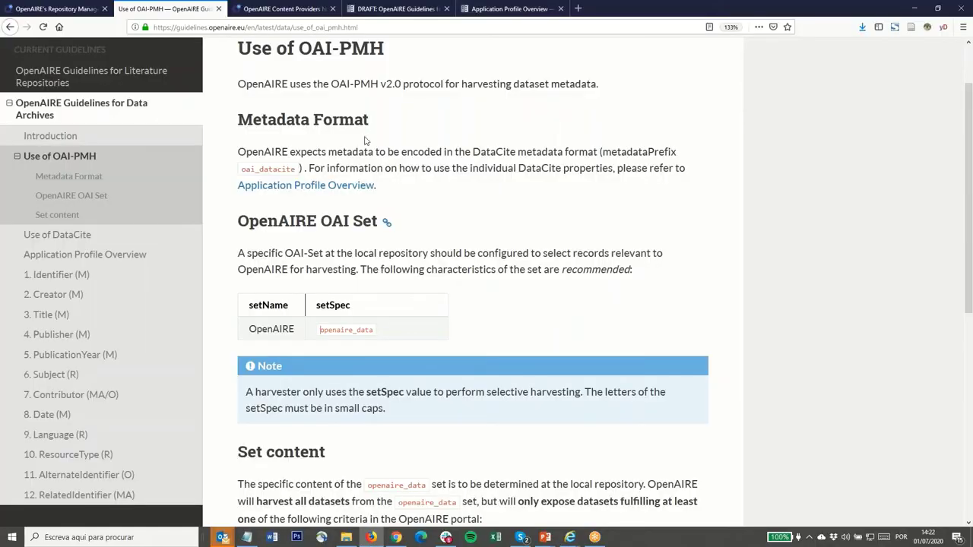
pyautogui.click(295, 8)
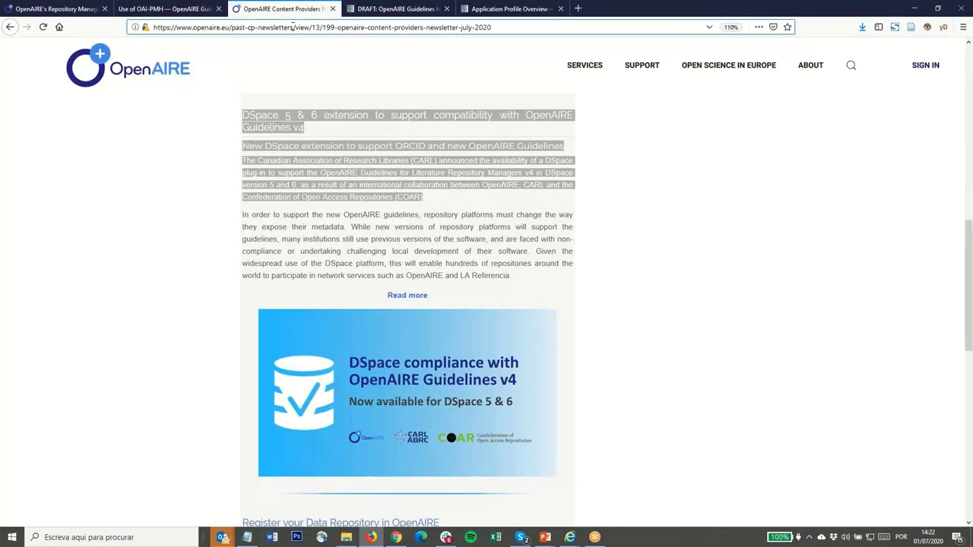
pyautogui.click(294, 26)
pyautogui.write('org')
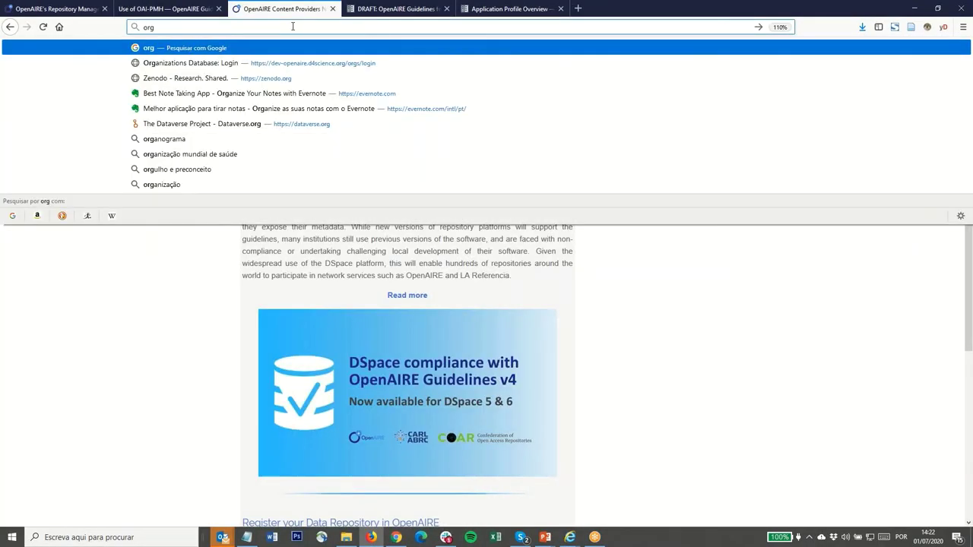
pyautogui.write('s')
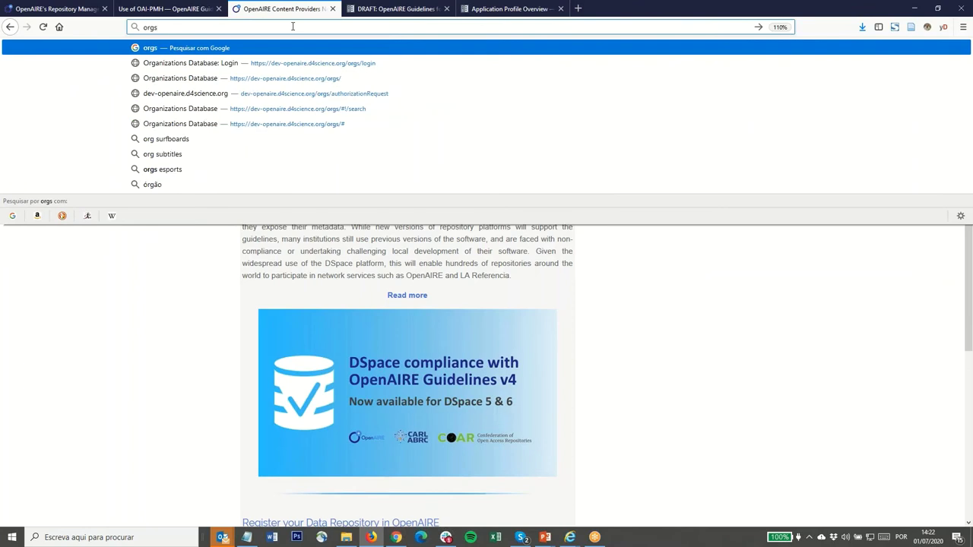
pyautogui.press('Down')
pyautogui.press('Down')
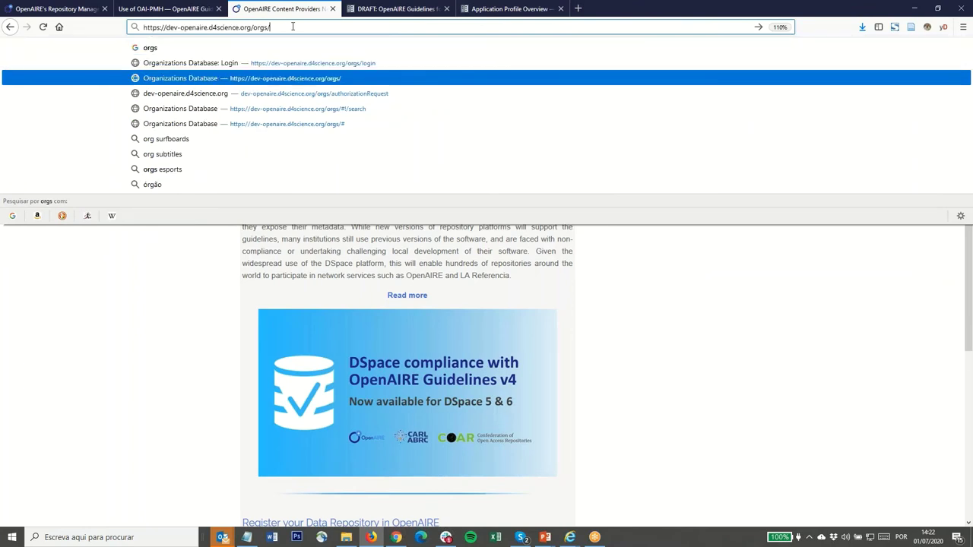
pyautogui.press('Up')
pyautogui.press('Return')
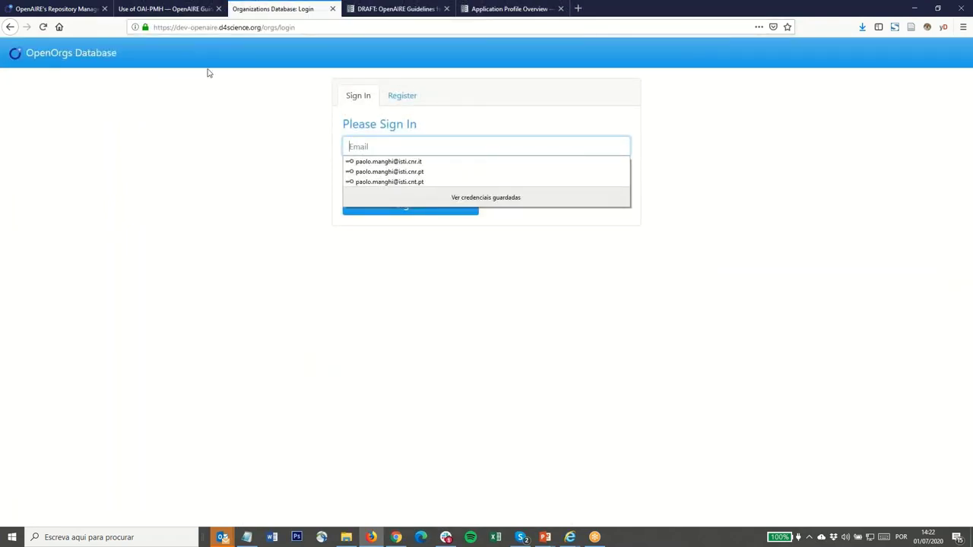
# Sign in to the OpenOrgs Database with the saved account e-mail and password
pyautogui.click(311, 26)
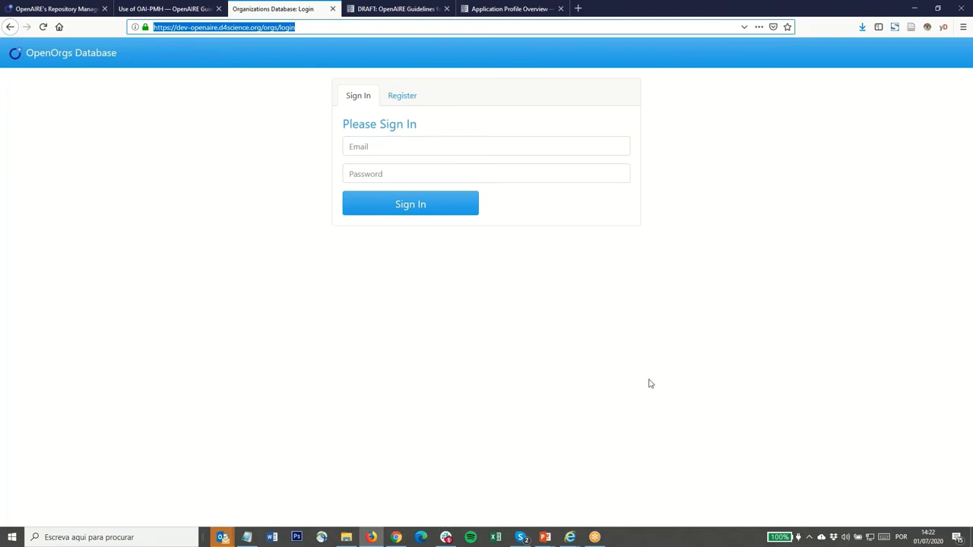
pyautogui.click(624, 146)
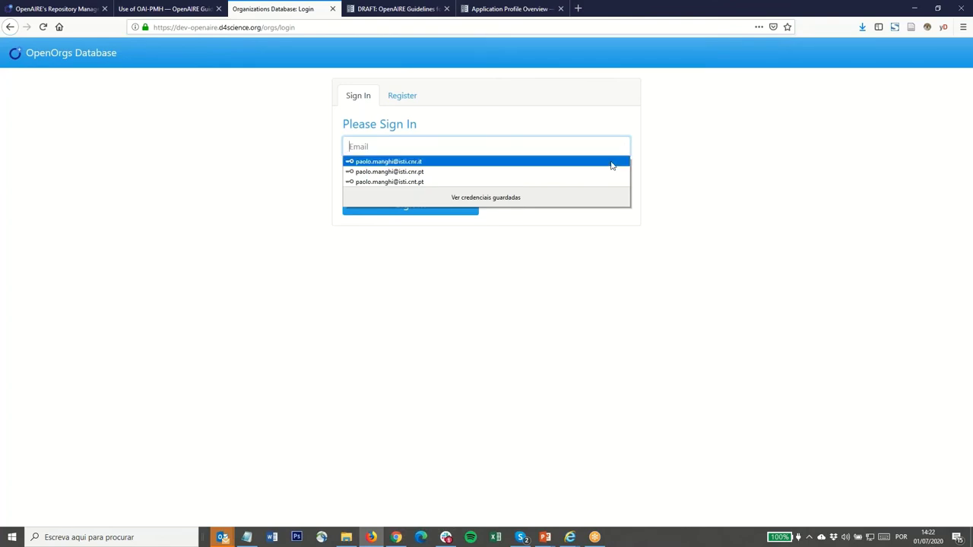
pyautogui.click(612, 161)
pyautogui.click(434, 205)
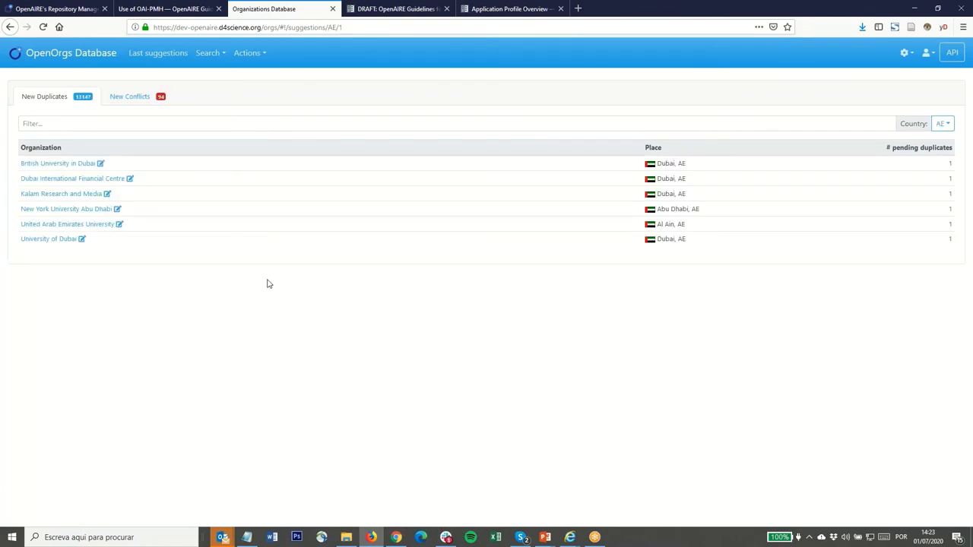
# Try filtering the new duplicates list by "uminho" and clear the filter text
pyautogui.click(87, 122)
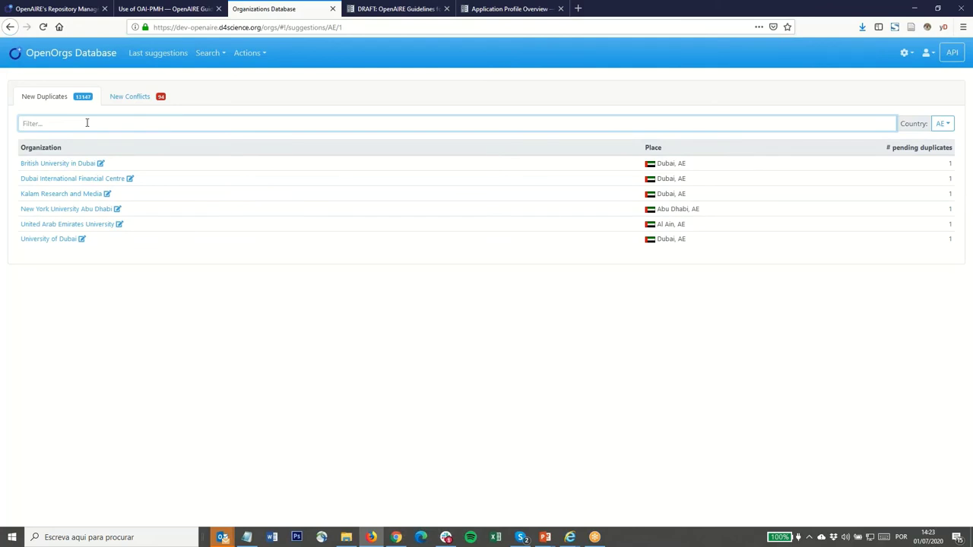
pyautogui.write('uminho')
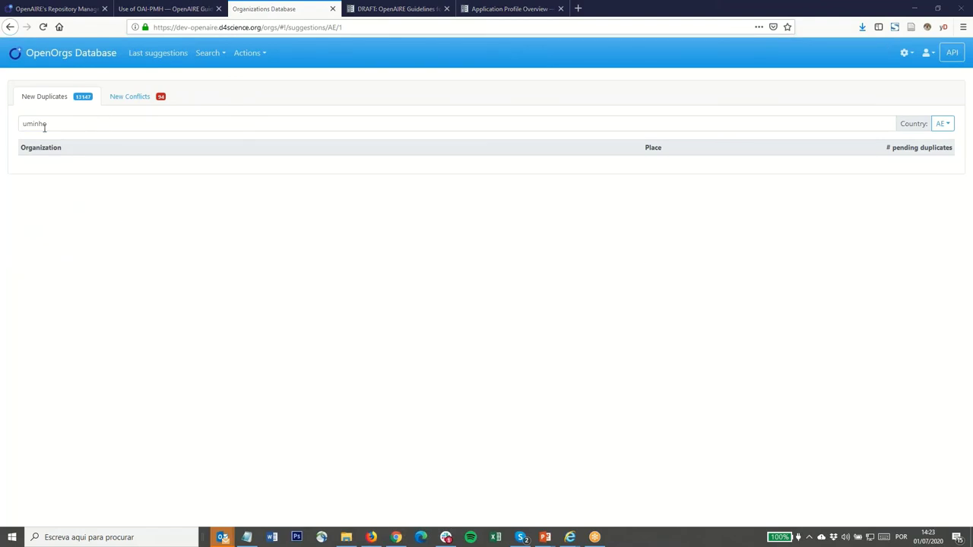
pyautogui.moveTo(48, 123); pyautogui.dragTo(11, 125)
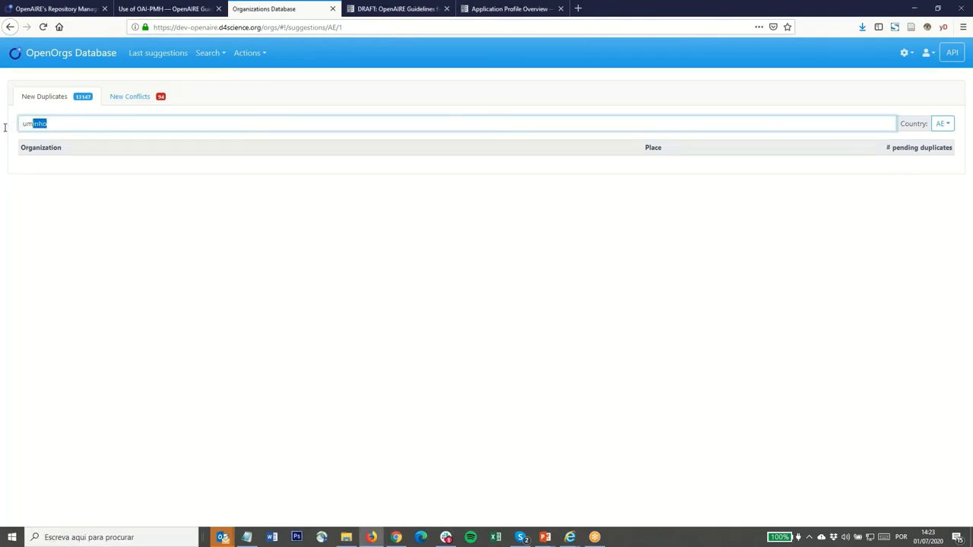
pyautogui.press('BackSpace')
pyautogui.click(147, 399)
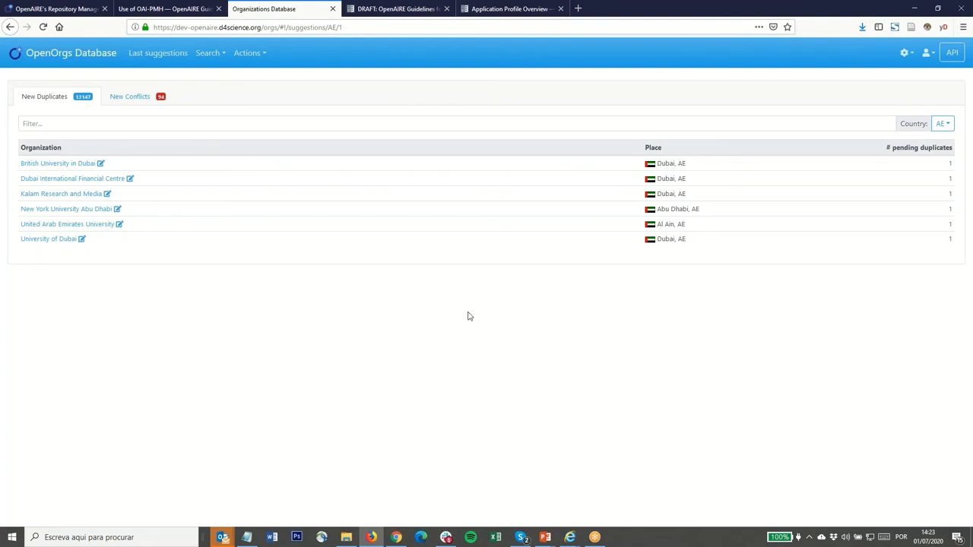
# Set the country of the new duplicates list to PT
pyautogui.click(939, 125)
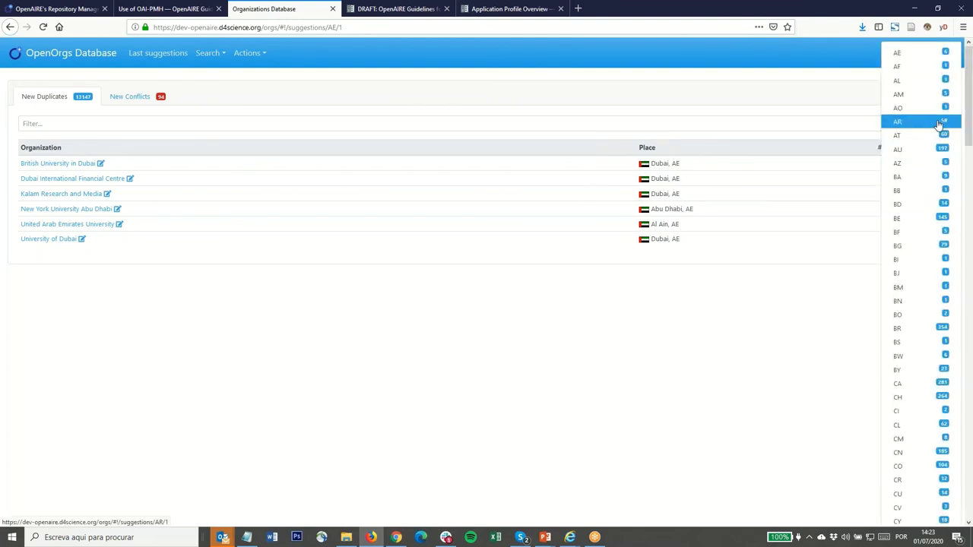
pyautogui.scroll(-3, 922, 174)
pyautogui.scroll(-10, 920, 175)
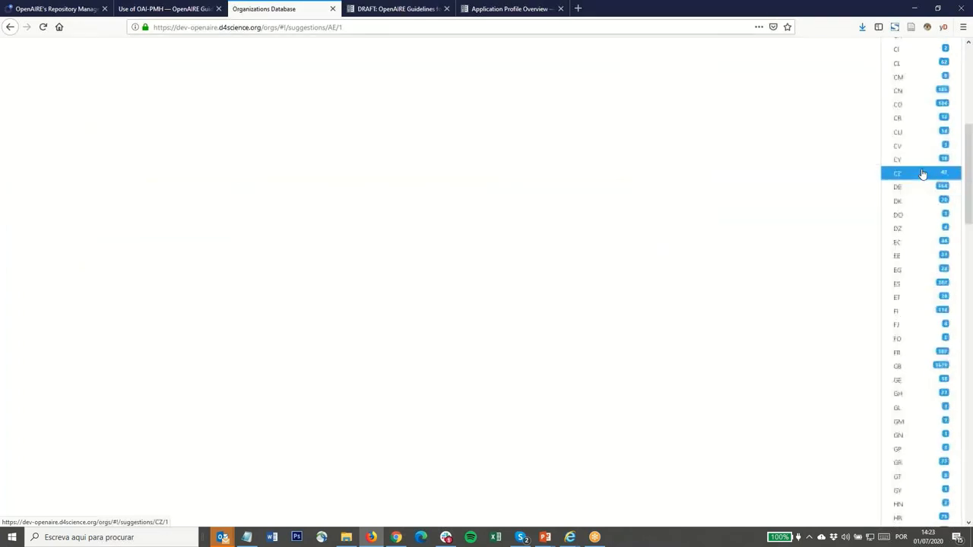
pyautogui.scroll(-10, 917, 176)
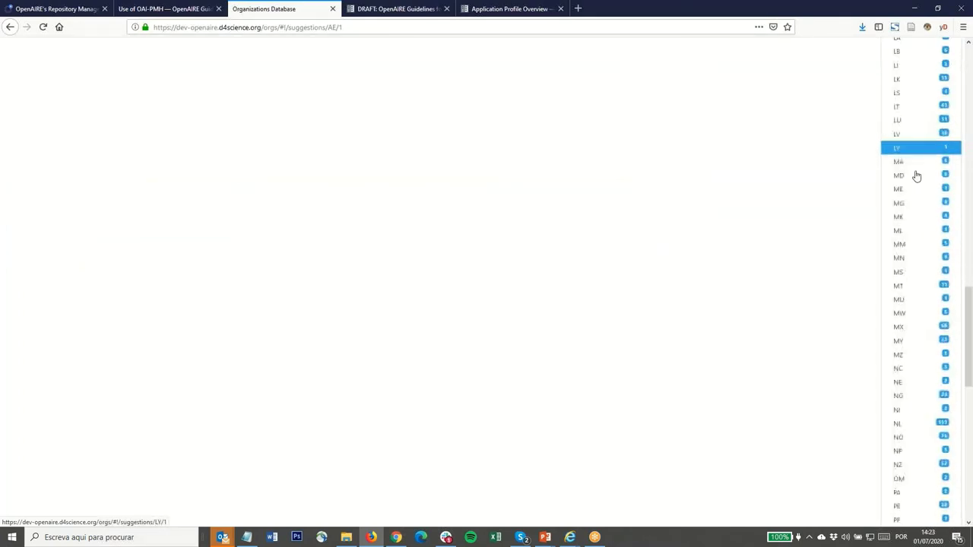
pyautogui.scroll(-3, 918, 176)
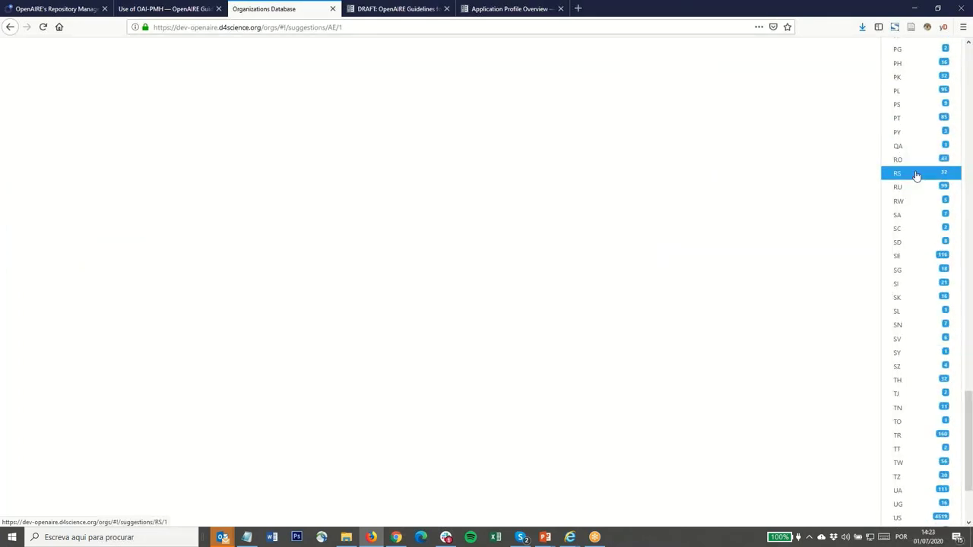
pyautogui.click(910, 126)
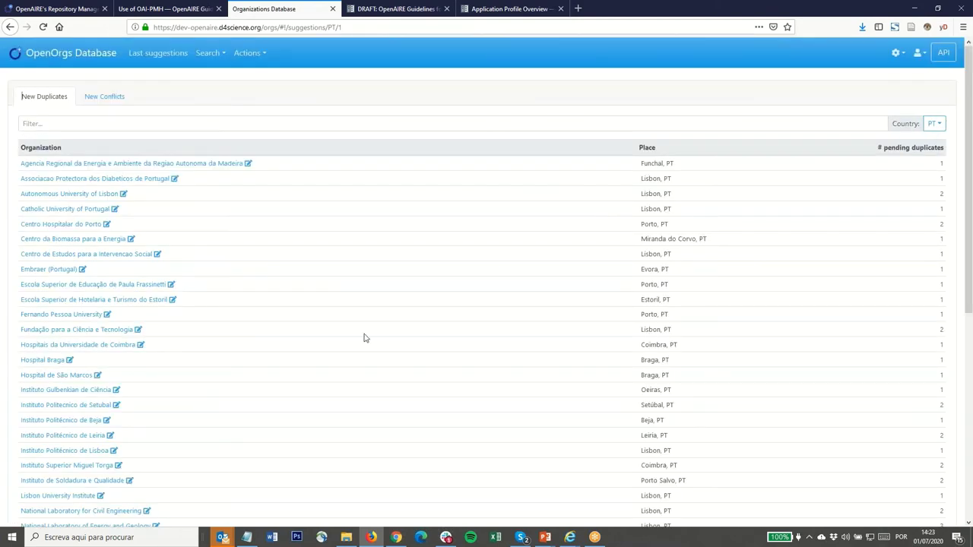
# Examine the suggested duplicates of the University of Minho and close the dialog without saving changes
pyautogui.scroll(-4, 247, 339)
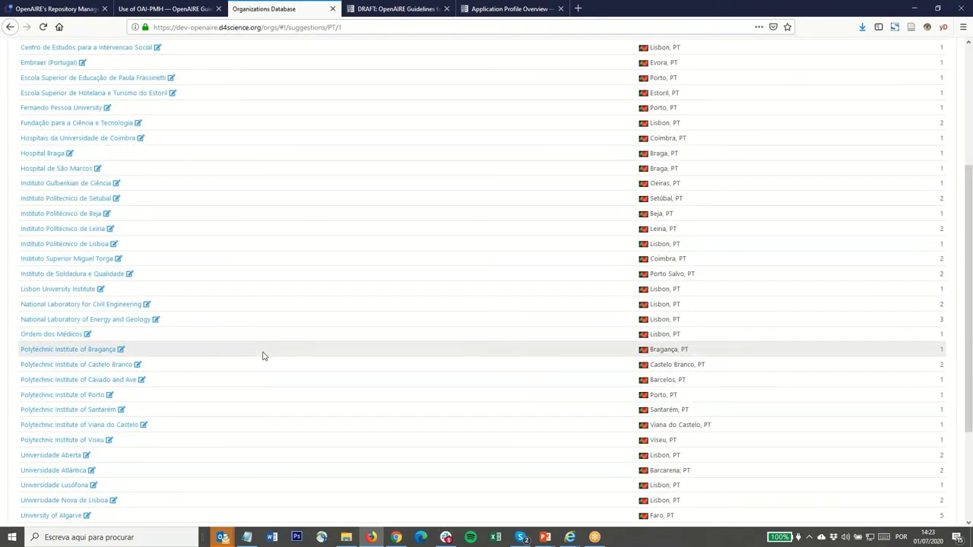
pyautogui.scroll(-3, 263, 355)
pyautogui.click(44, 459)
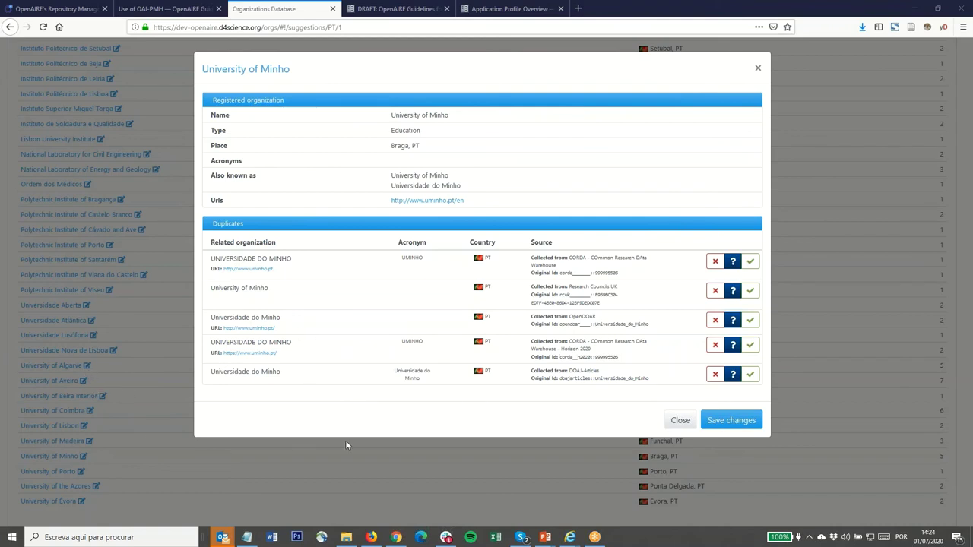
pyautogui.click(679, 423)
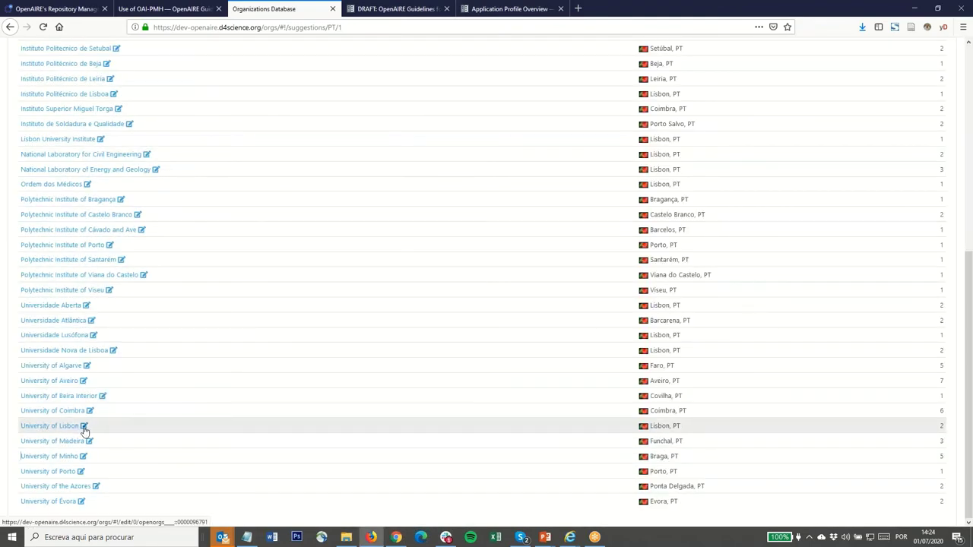
# Open the University of Lisbon's edit record and review its metadata and identifiers at 120% page zoom
pyautogui.click(85, 428)
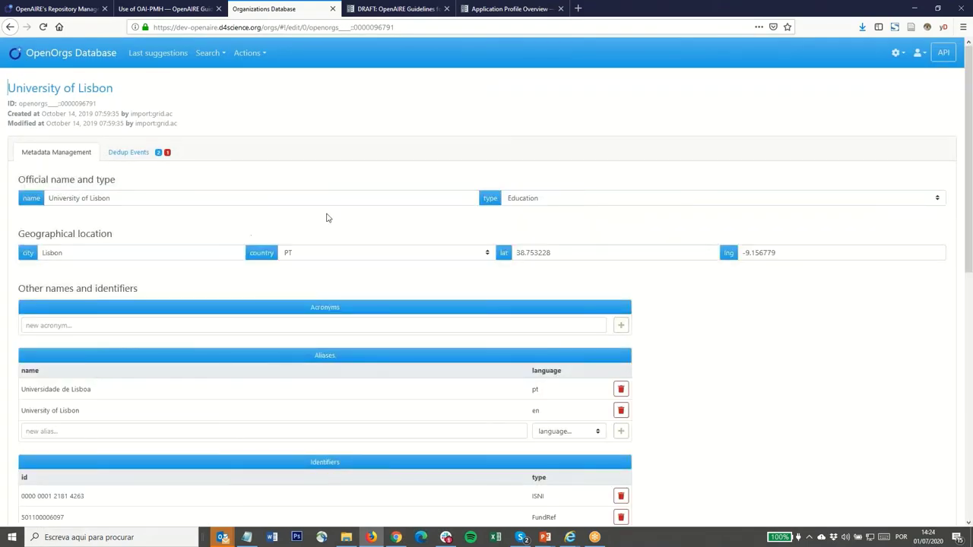
pyautogui.scroll(-7, 714, 353)
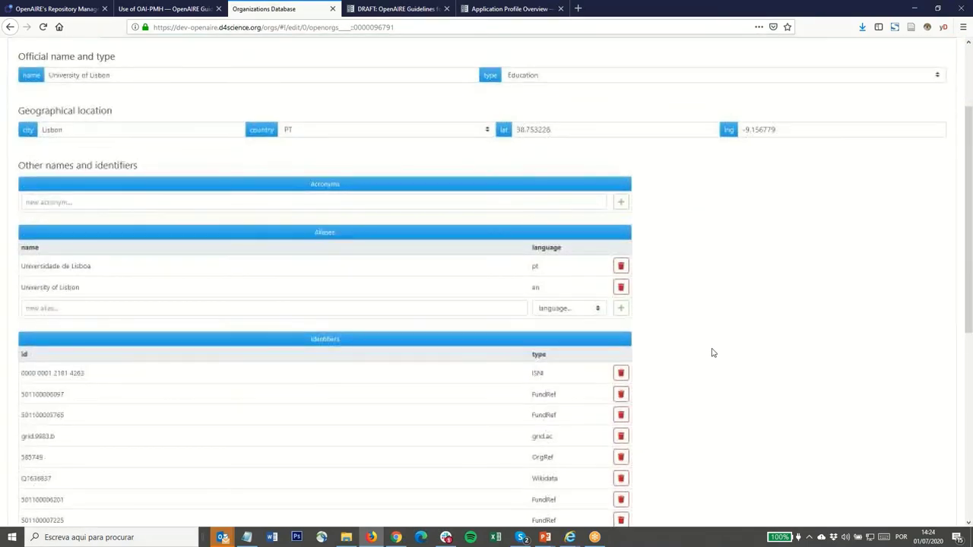
pyautogui.scroll(-1, 713, 353)
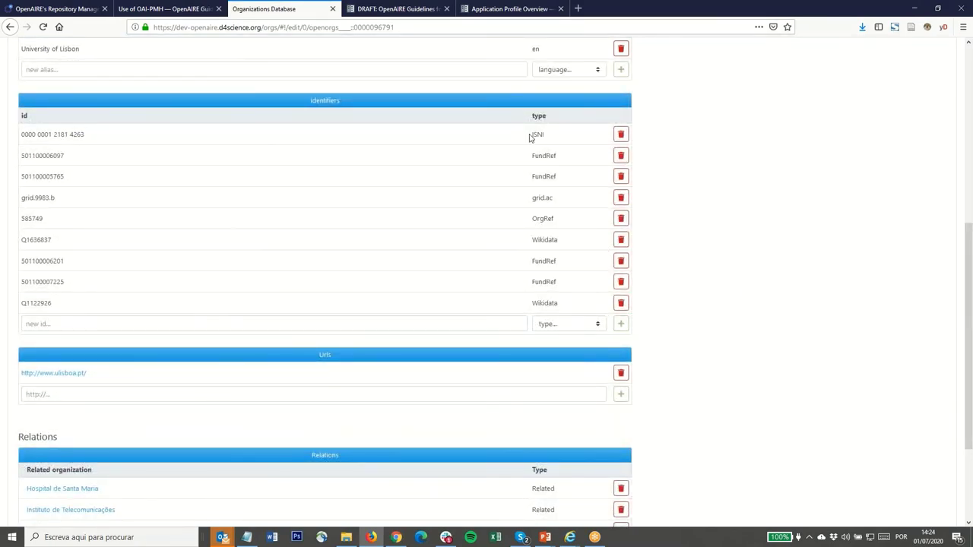
pyautogui.moveTo(530, 136); pyautogui.dragTo(565, 306)
pyautogui.click(565, 306)
pyautogui.hotkey('ctrl', '+')
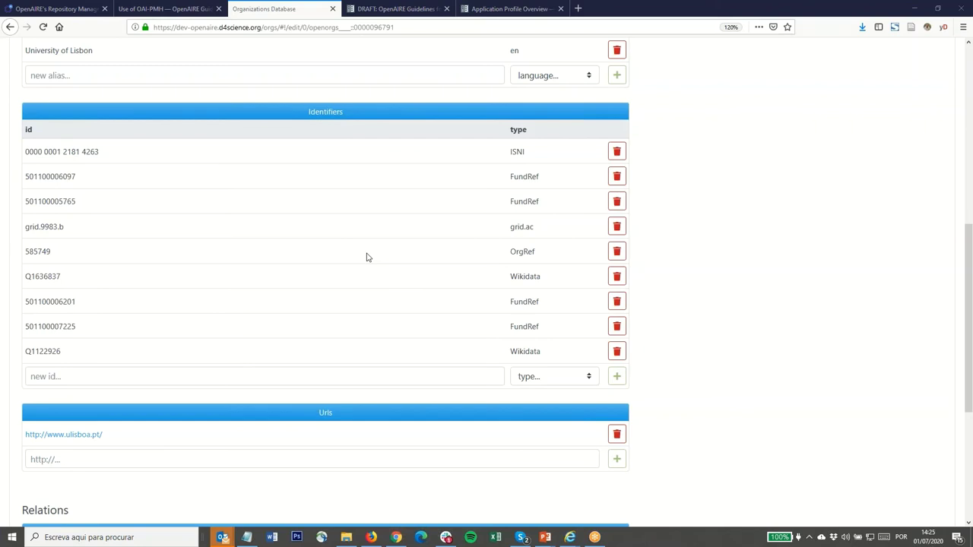
pyautogui.scroll(4, 702, 152)
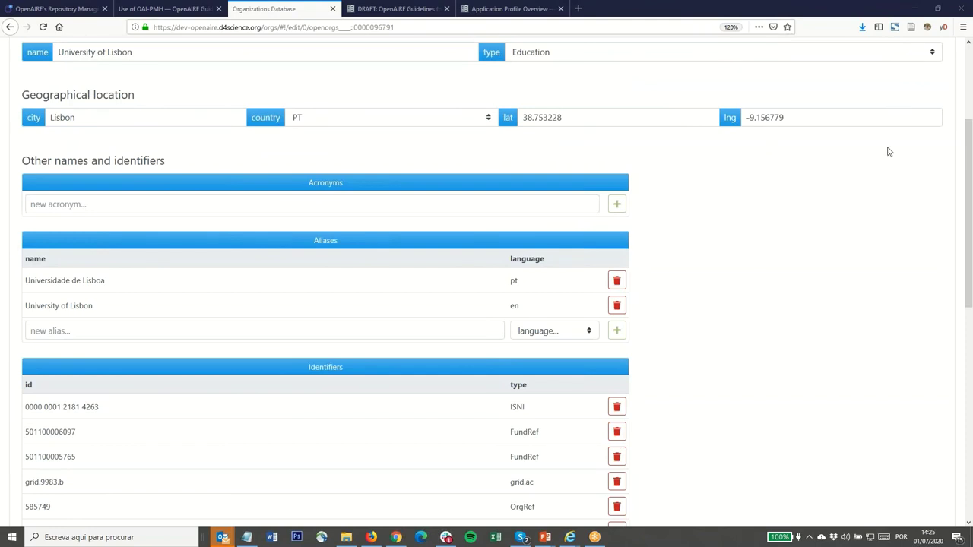
pyautogui.scroll(3, 889, 151)
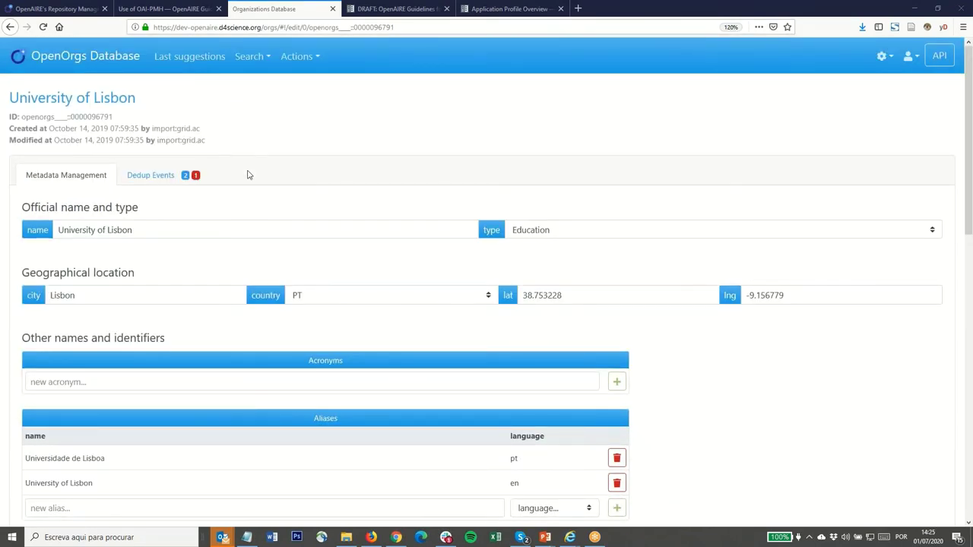
# Return to the new duplicates list and set its country to SI
pyautogui.click(57, 61)
pyautogui.click(938, 139)
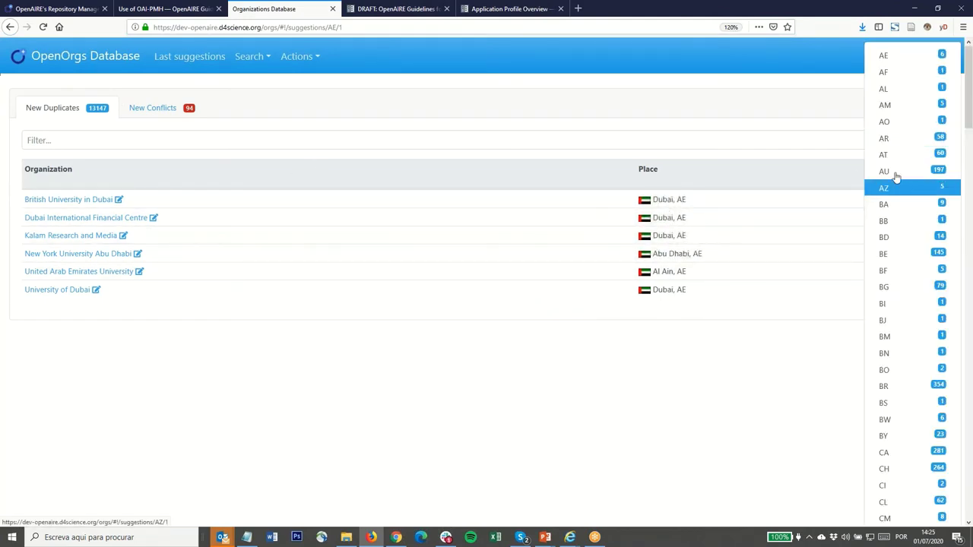
pyautogui.scroll(-3, 890, 160)
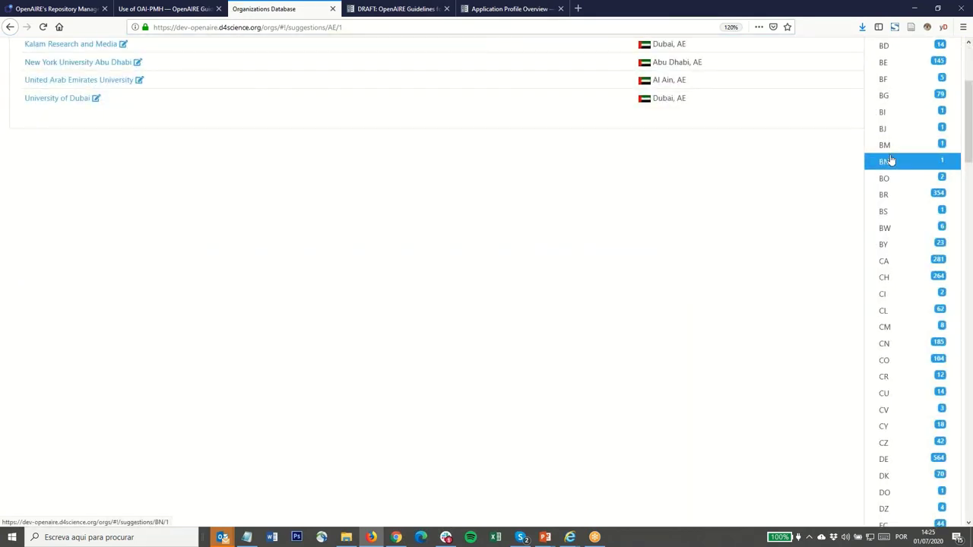
pyautogui.scroll(-20, 891, 160)
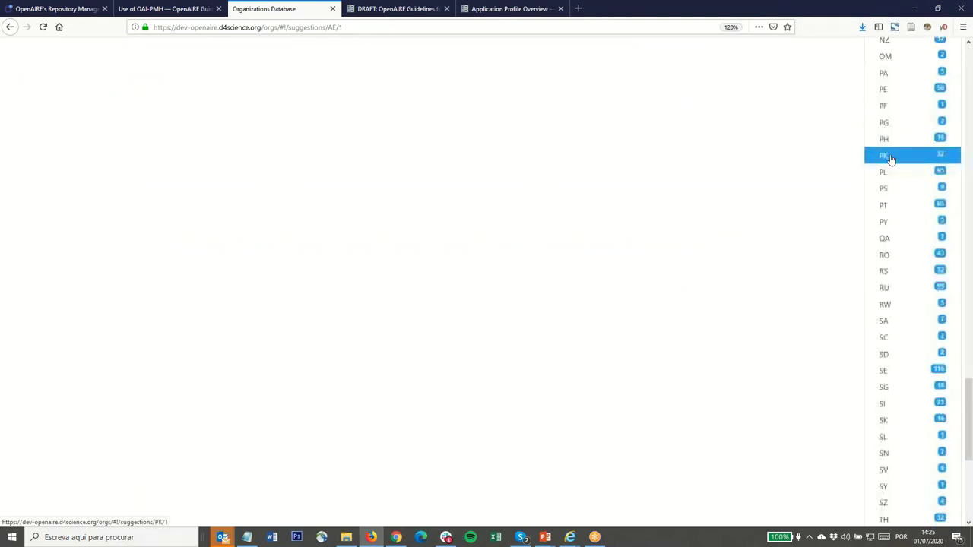
pyautogui.scroll(-5, 891, 159)
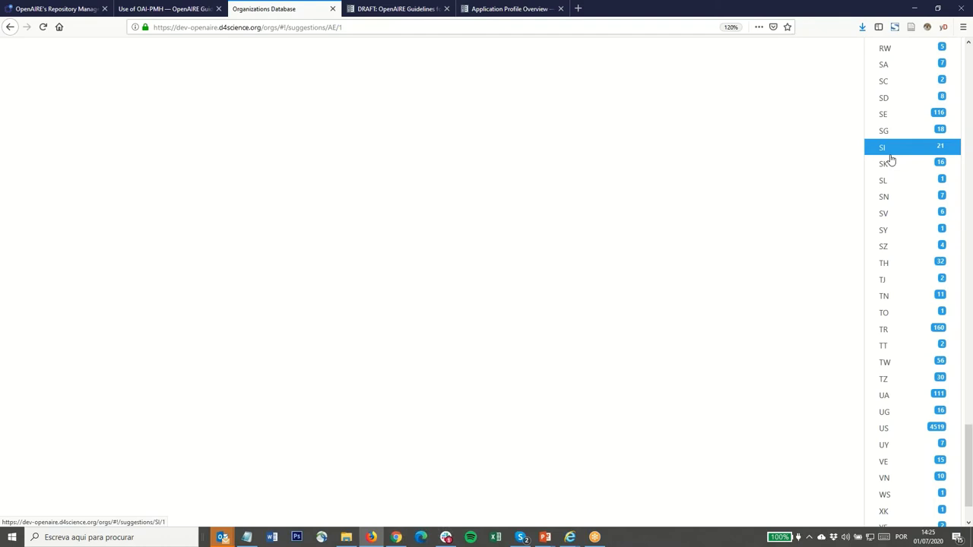
pyautogui.click(891, 152)
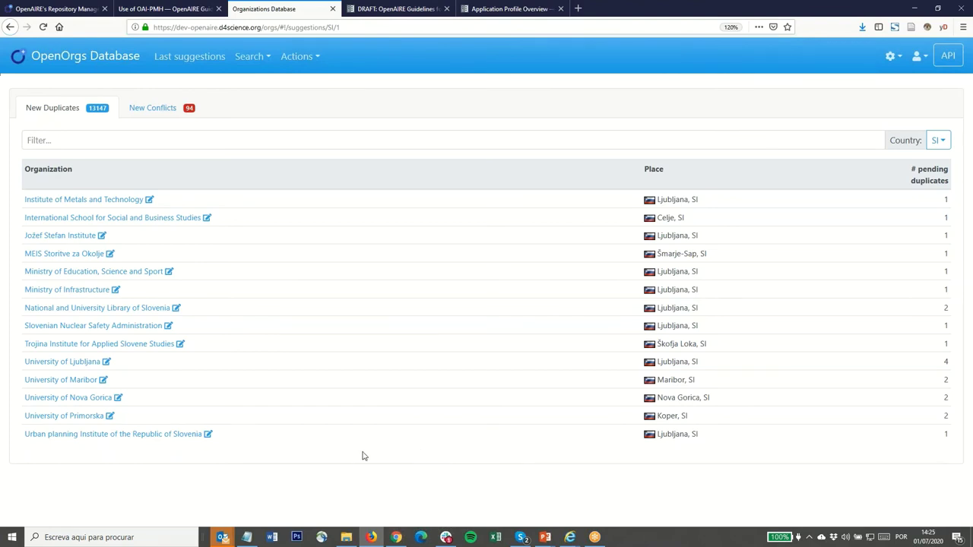
# Open the University of Maribor's edit record and review its metadata, aliases, identifiers and dedup events
pyautogui.click(104, 380)
pyautogui.scroll(-1, 672, 350)
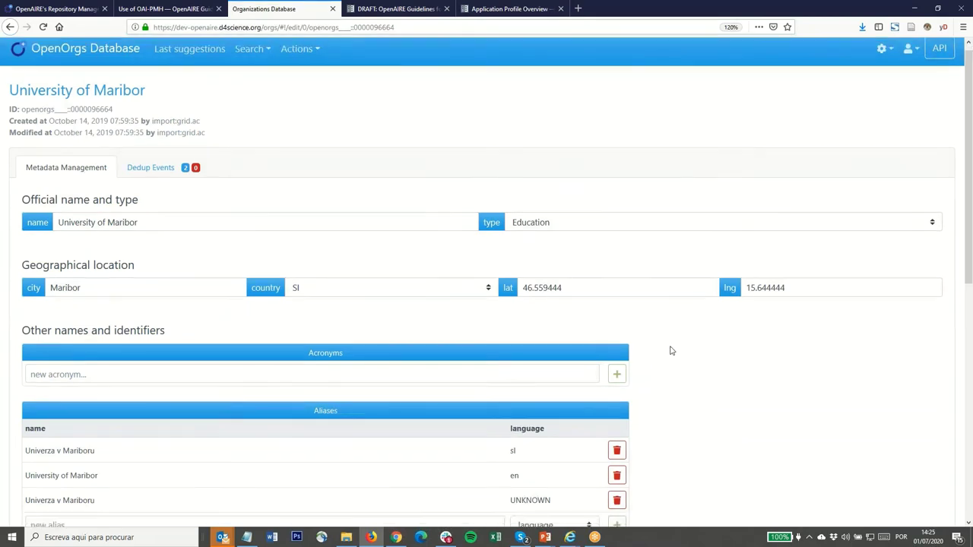
pyautogui.scroll(-3, 672, 351)
pyautogui.scroll(-1, 671, 350)
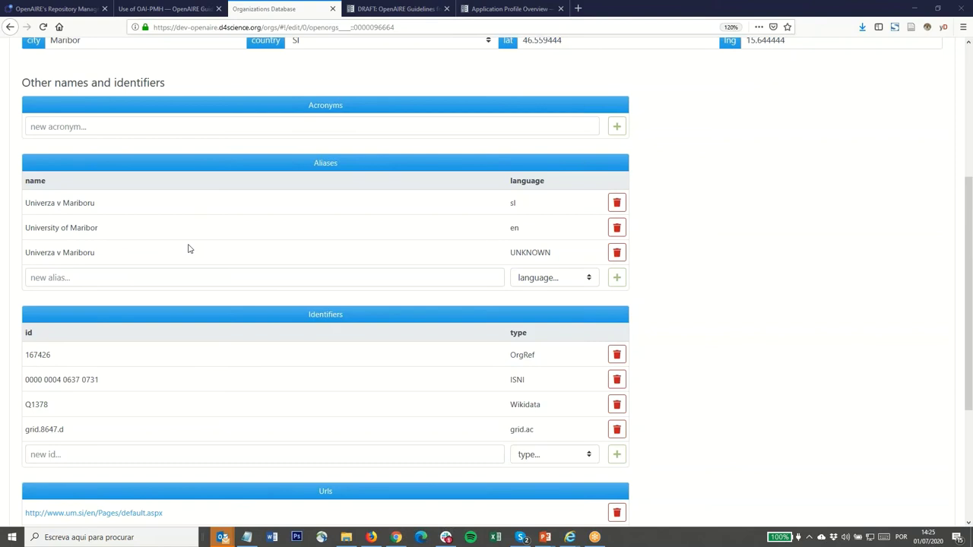
pyautogui.scroll(3, 238, 316)
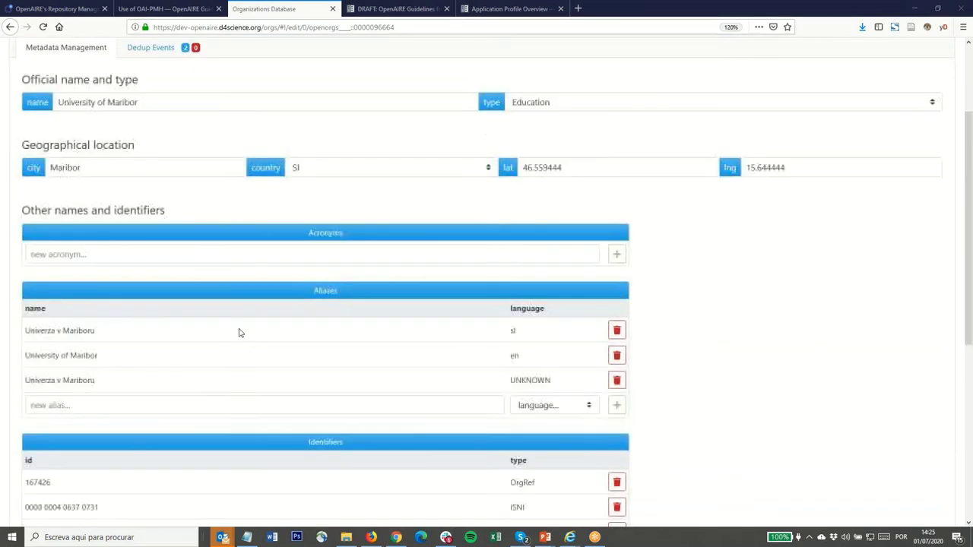
pyautogui.scroll(3, 238, 335)
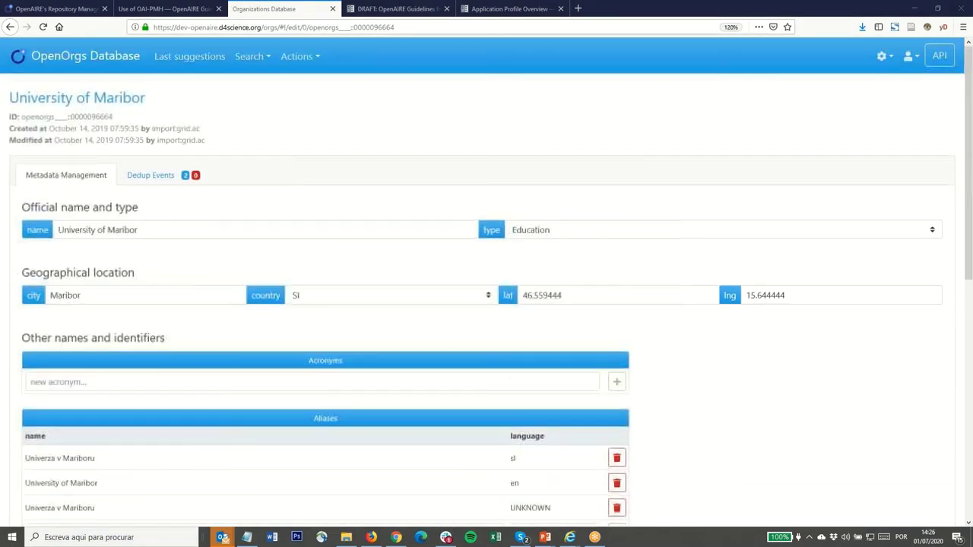
pyautogui.click(151, 175)
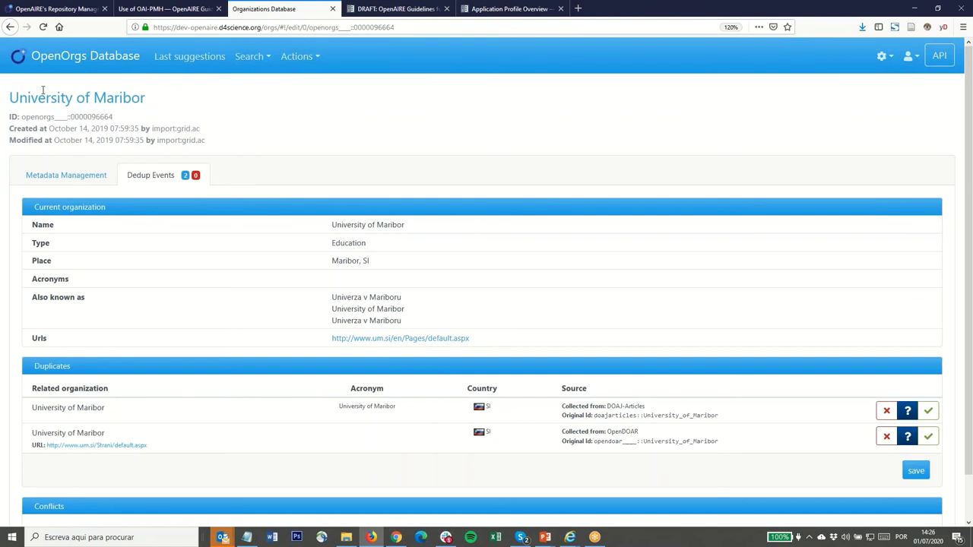
# Go back to the last suggestions, view the new conflicts, and return to the new duplicates list, dismissing the mail notification
pyautogui.click(189, 56)
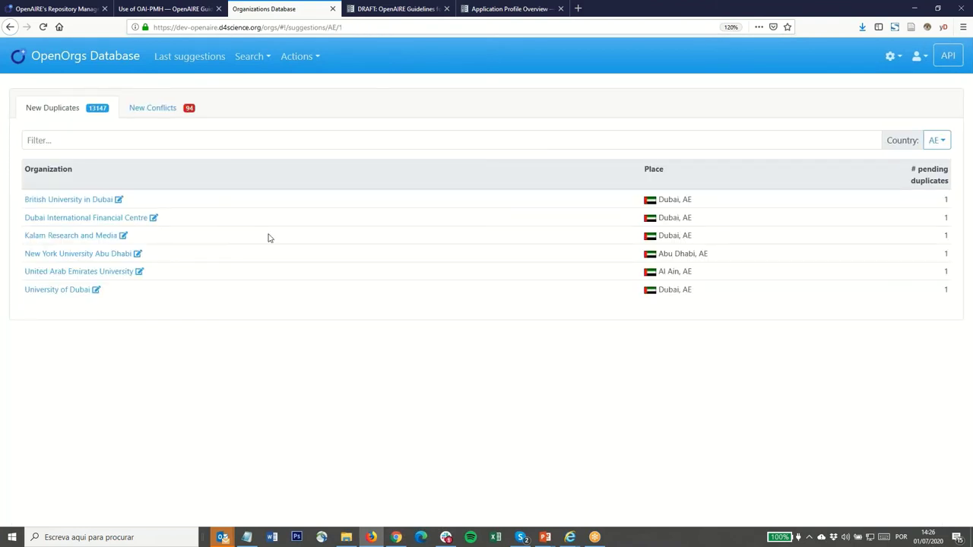
pyautogui.click(156, 111)
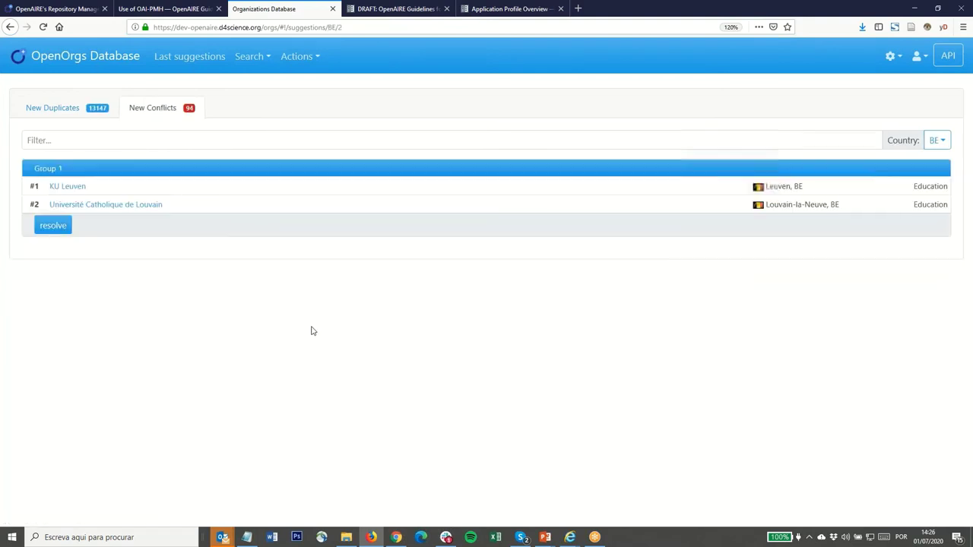
pyautogui.click(50, 110)
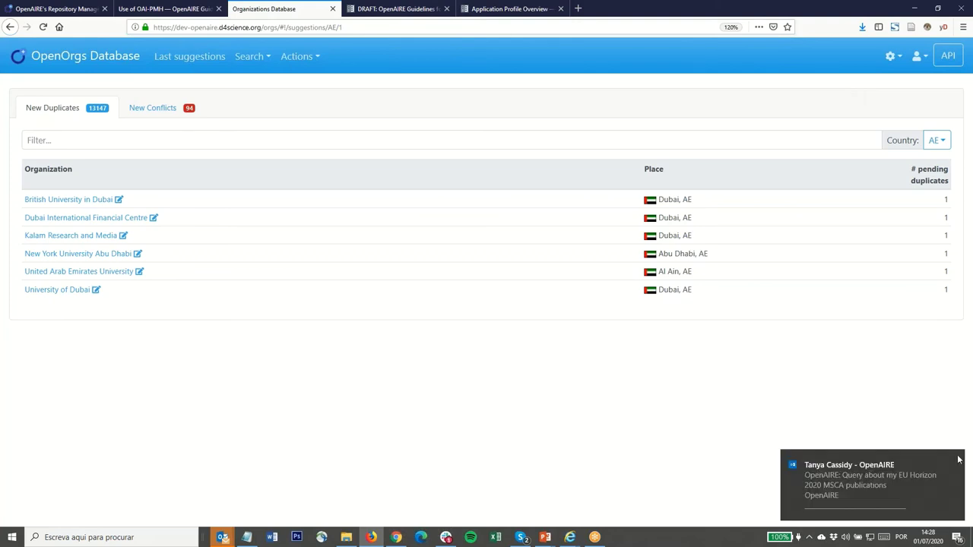
pyautogui.click(955, 461)
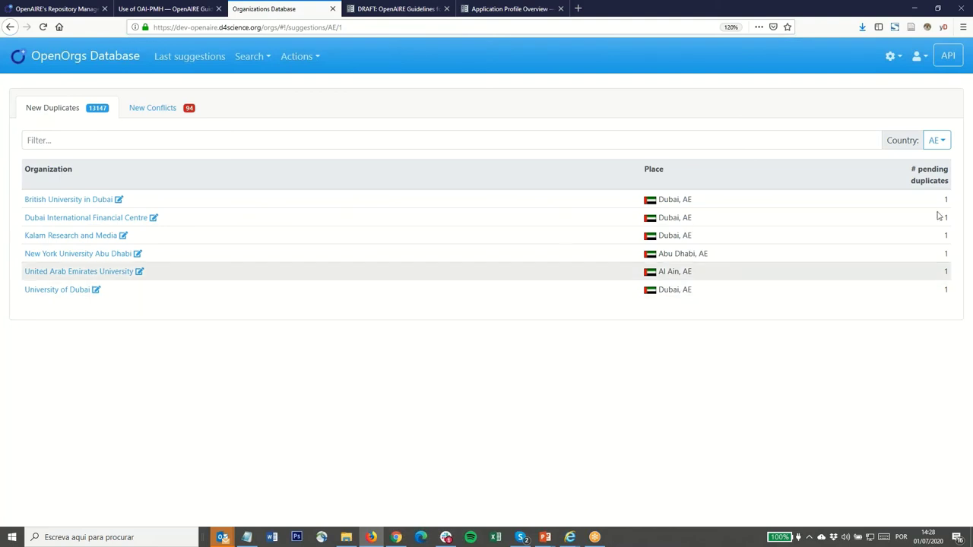
# Set the country of the new duplicates list to ES
pyautogui.click(941, 143)
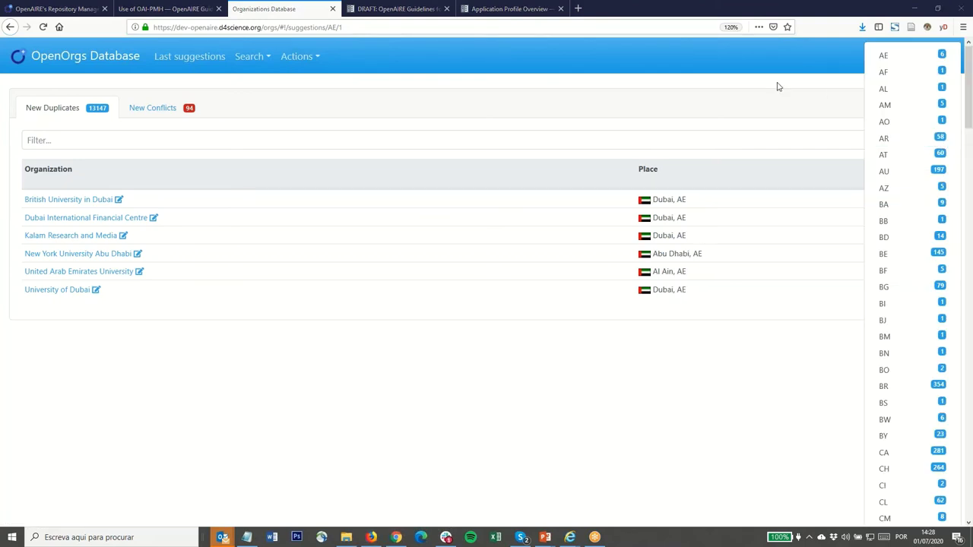
pyautogui.scroll(-3, 932, 314)
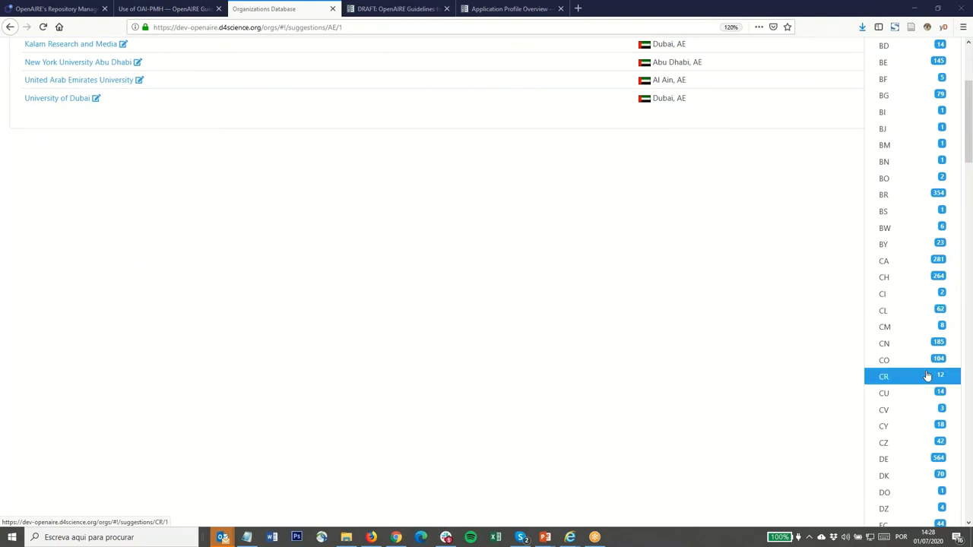
pyautogui.scroll(-5, 928, 376)
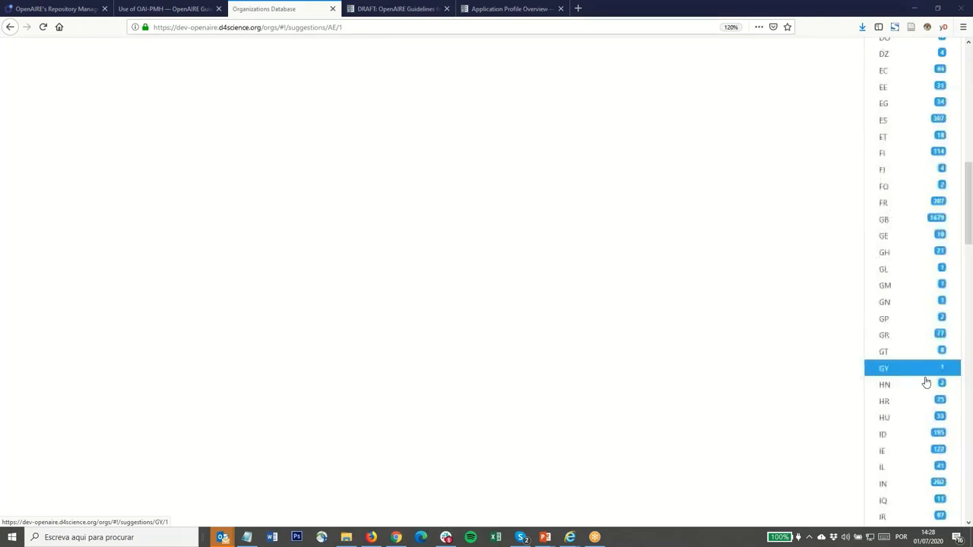
pyautogui.scroll(-5, 927, 382)
pyautogui.scroll(10, 926, 382)
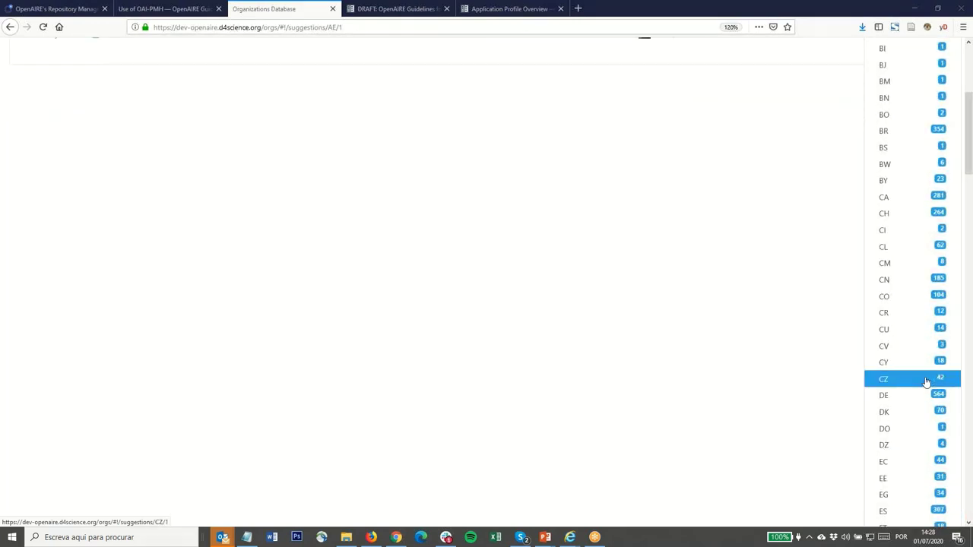
pyautogui.click(883, 255)
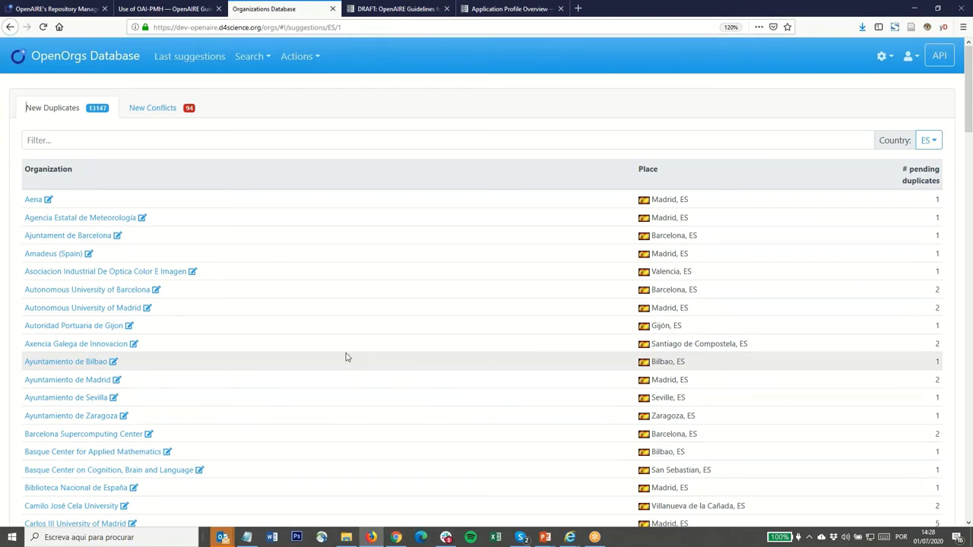
# Search the page for "valencia" and step through the matches to the University of Valencia entry
pyautogui.hotkey('ctrl', 'f')
pyautogui.write('val')
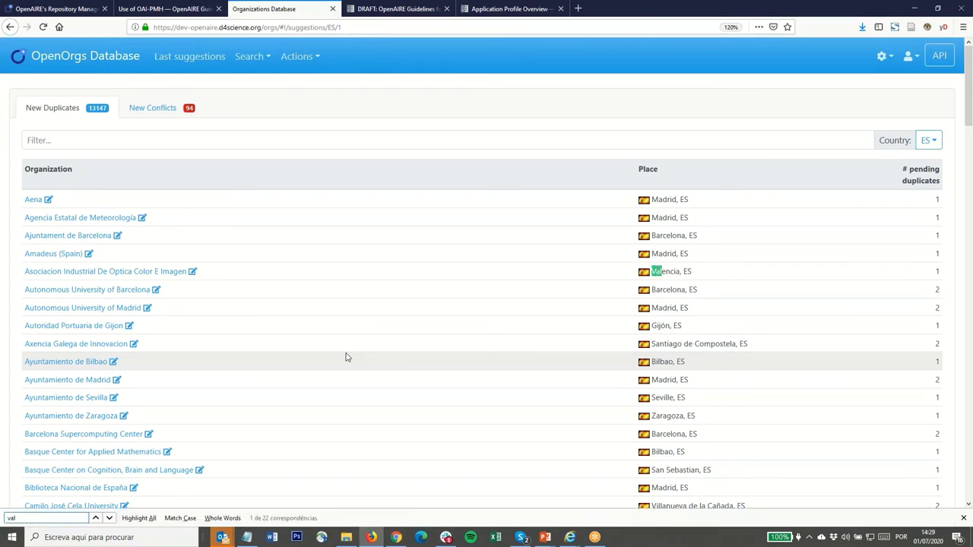
pyautogui.write('encia')
pyautogui.press('Return')
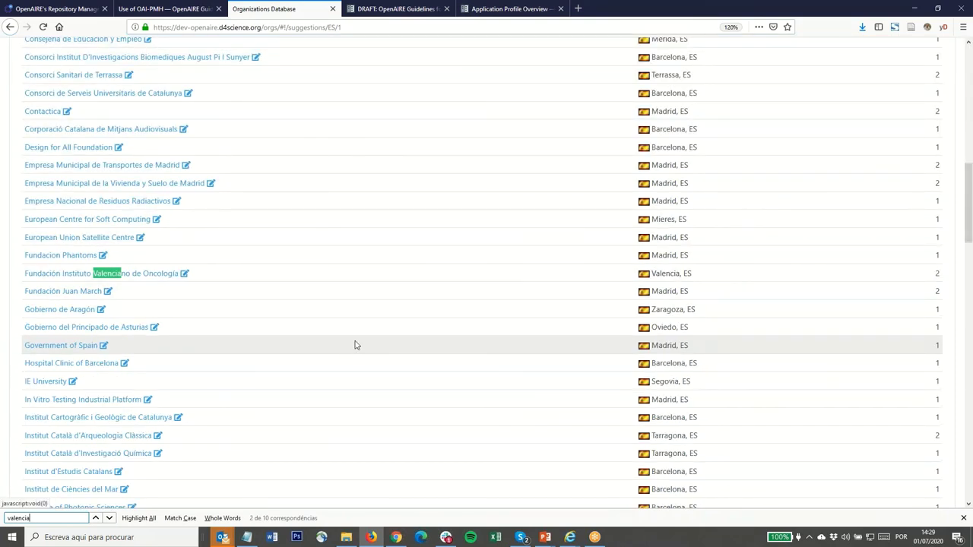
pyautogui.press('Return')
pyautogui.press('Return')
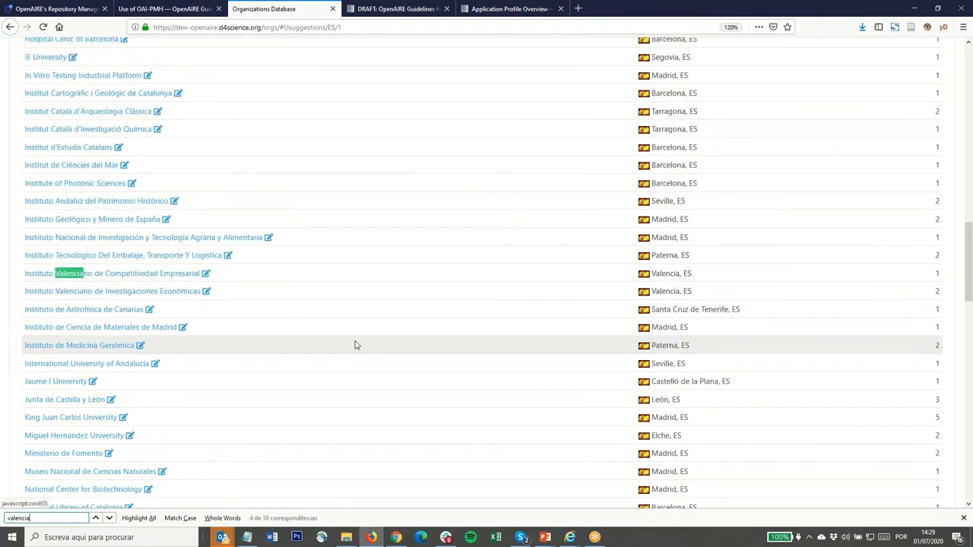
pyautogui.press('Return')
pyautogui.press('Return')
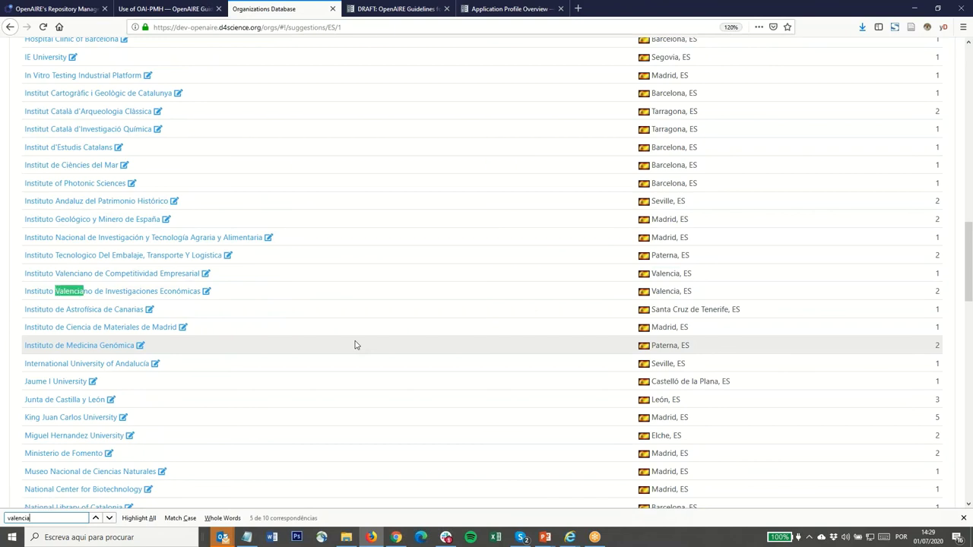
pyautogui.press('Return')
pyautogui.press('Return')
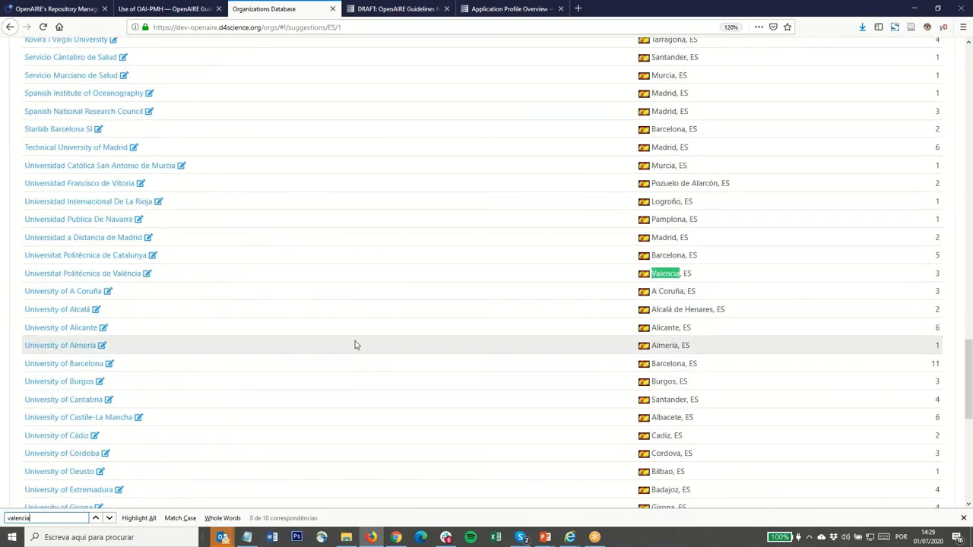
pyautogui.press('Return')
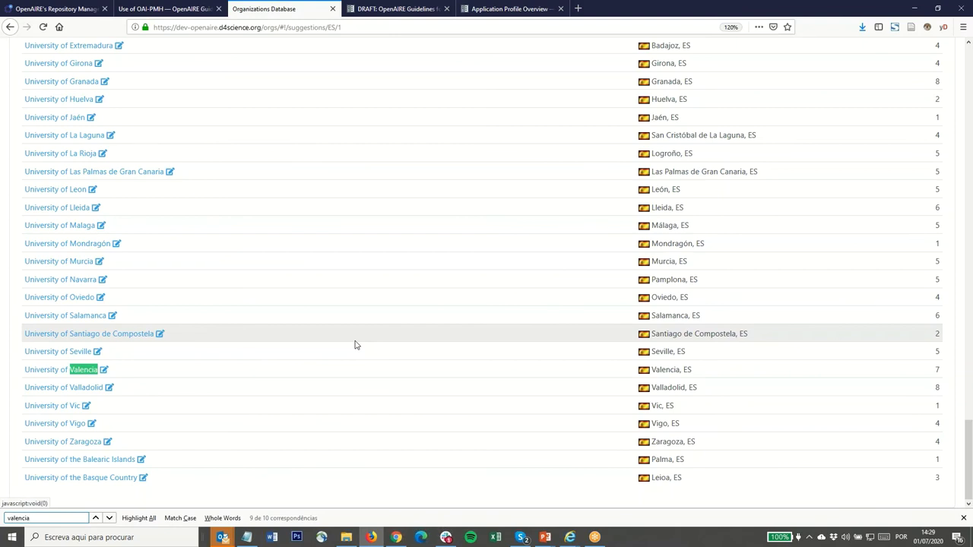
pyautogui.press('Return')
pyautogui.press('Return')
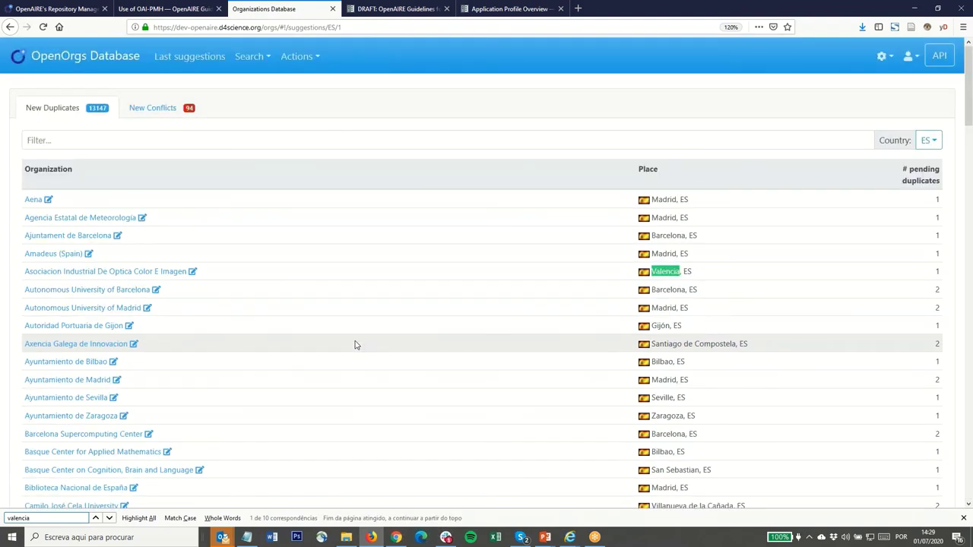
pyautogui.press('Return')
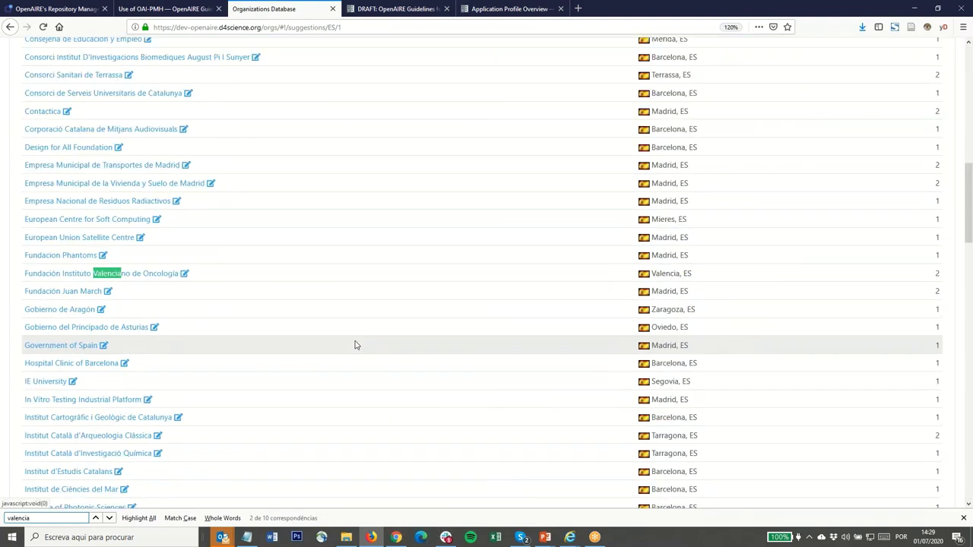
pyautogui.press('Return')
pyautogui.press('Return')
pyautogui.press('Return')
pyautogui.press('Return')
pyautogui.press('Return')
pyautogui.press('Return')
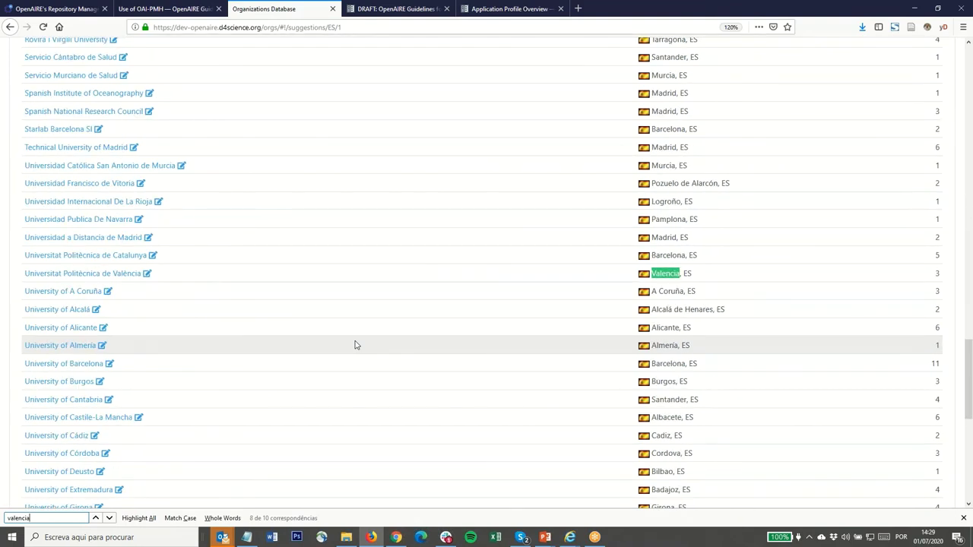
pyautogui.press('Return')
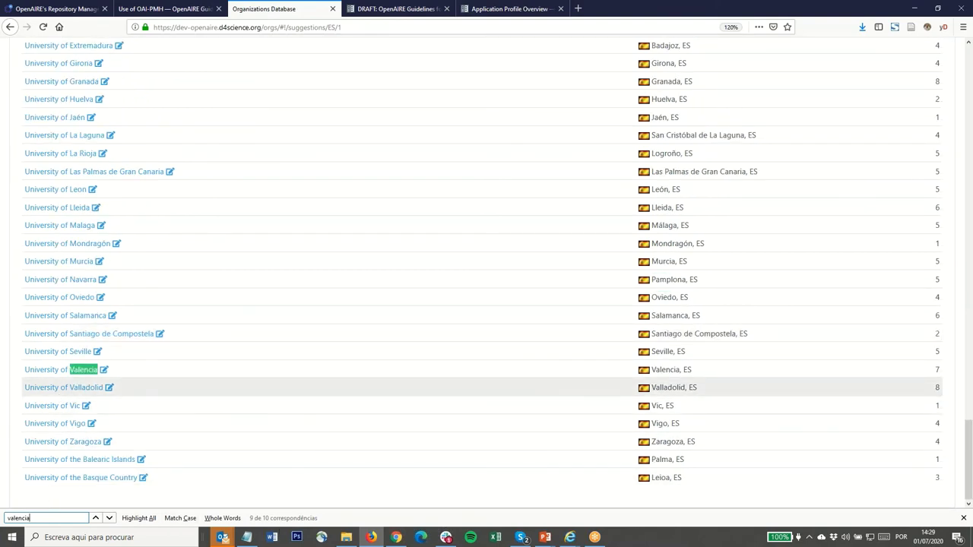
# Open the University of Valencia's edit record and review its acronym, aliases, identifiers, URLs and relations
pyautogui.click(103, 369)
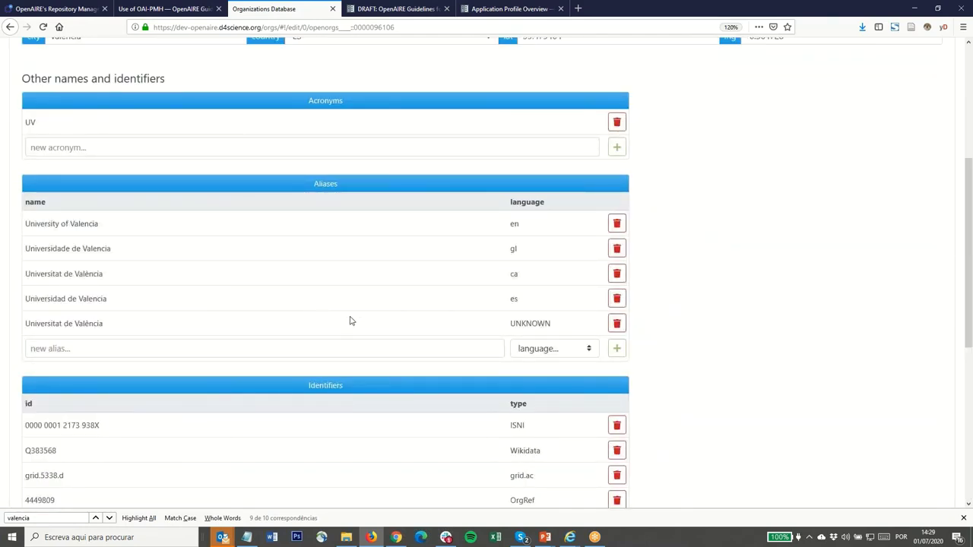
pyautogui.scroll(-3, 350, 321)
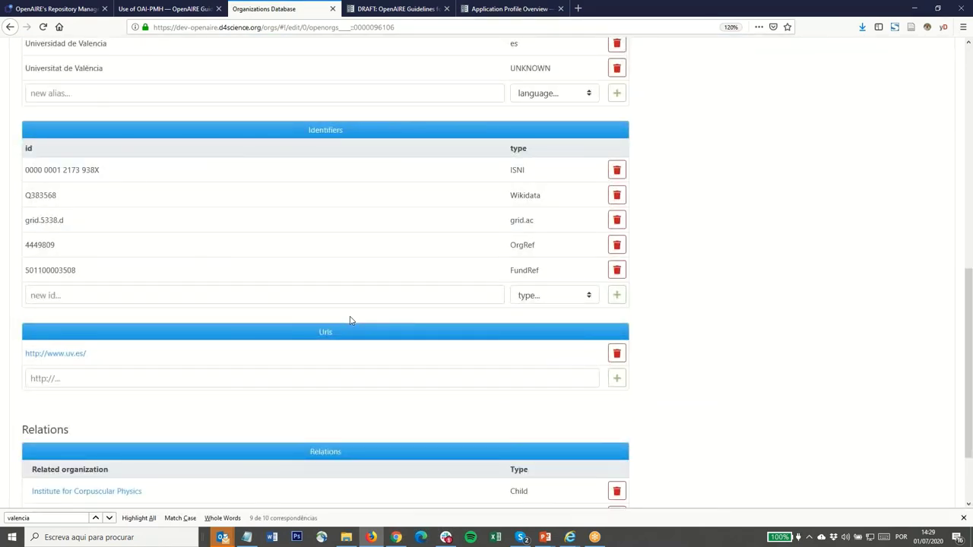
pyautogui.scroll(-2, 350, 320)
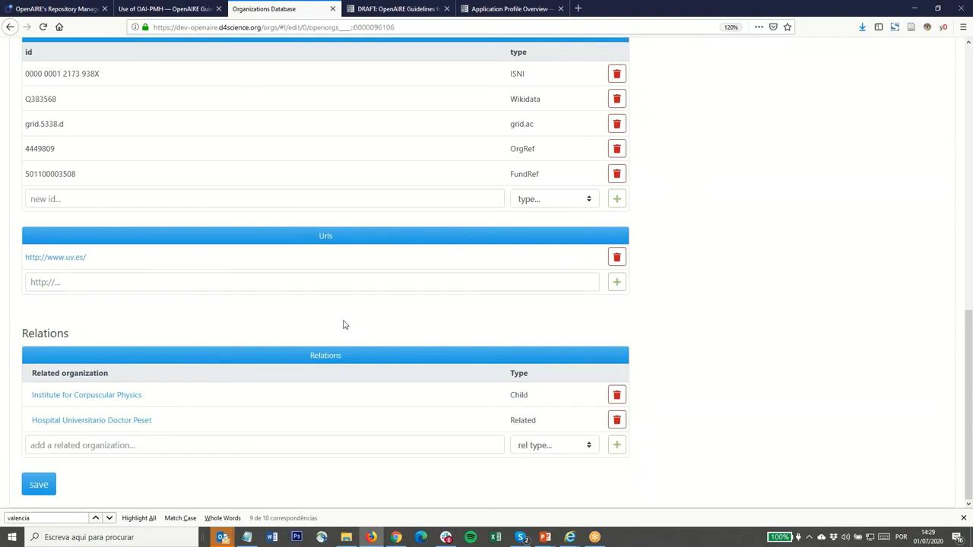
pyautogui.scroll(7, 342, 325)
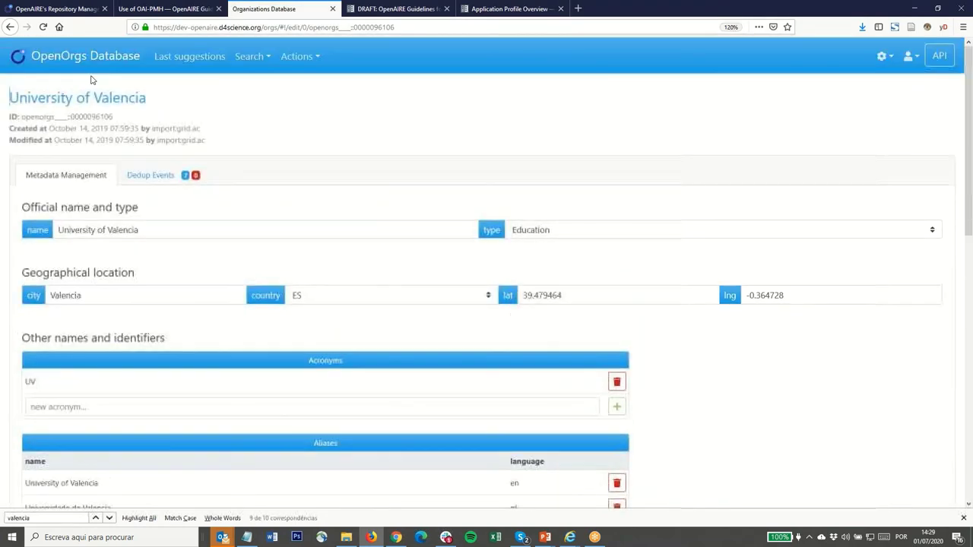
pyautogui.click(88, 62)
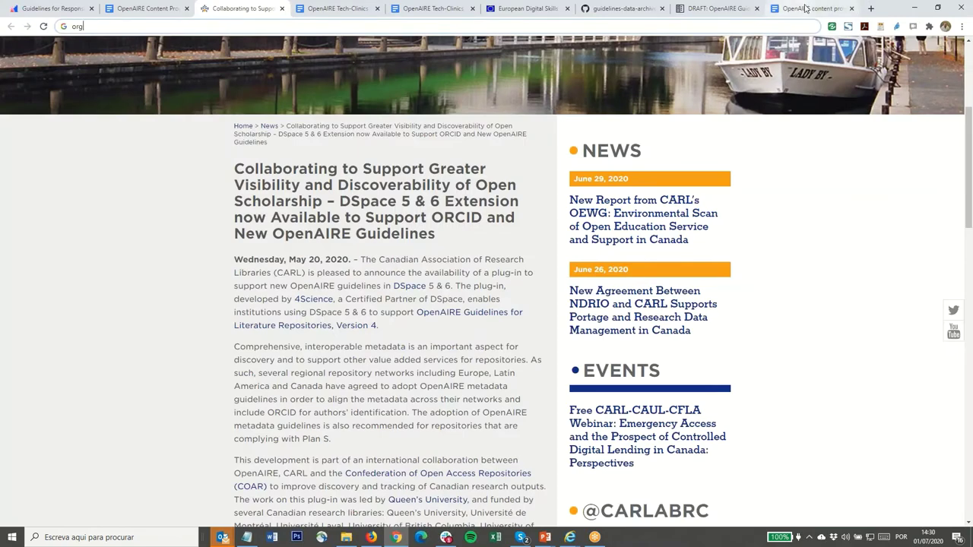
# Switch to Chrome and examine the participants' questions table in the "OpenAIRE content providers managers Community Calls" document
pyautogui.click(395, 538)
pyautogui.scroll(-1, 383, 376)
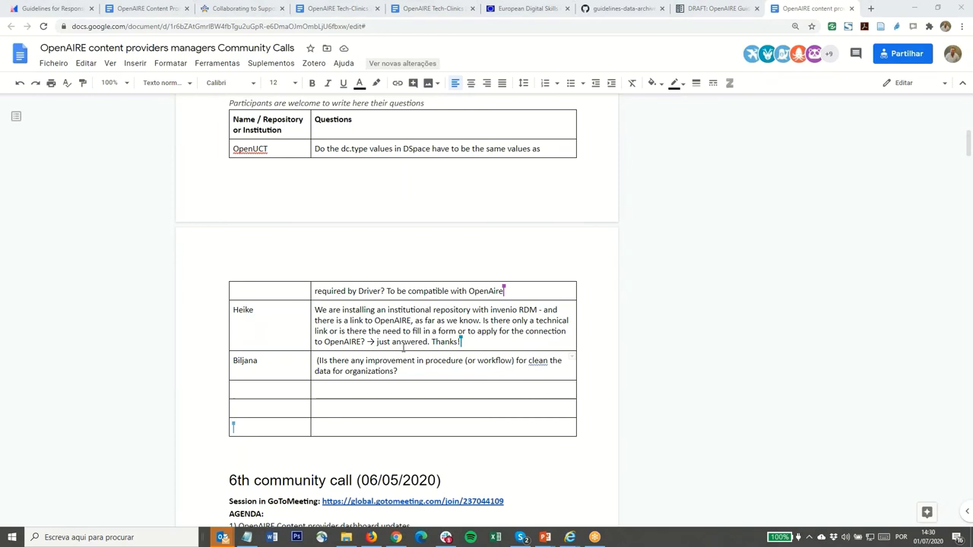
pyautogui.scroll(-2, 414, 328)
pyautogui.scroll(3, 404, 346)
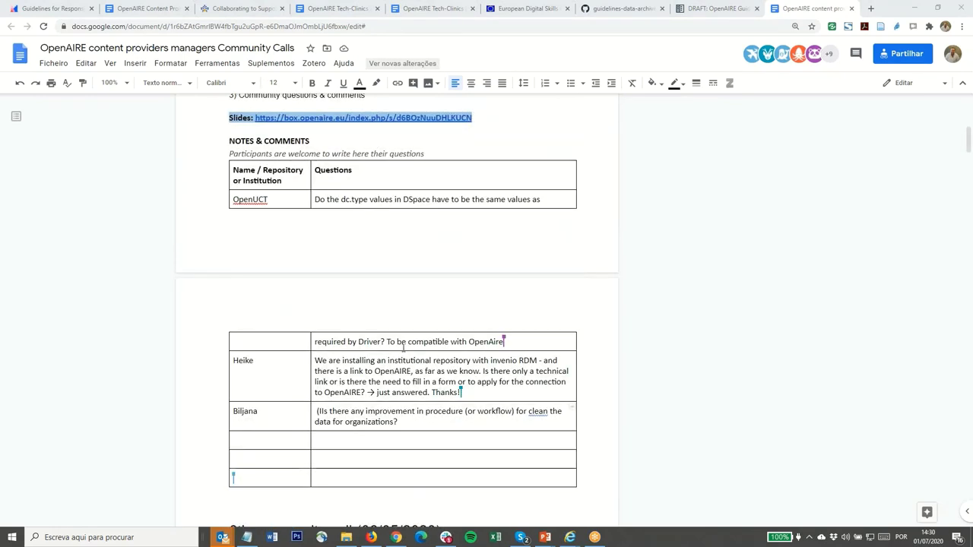